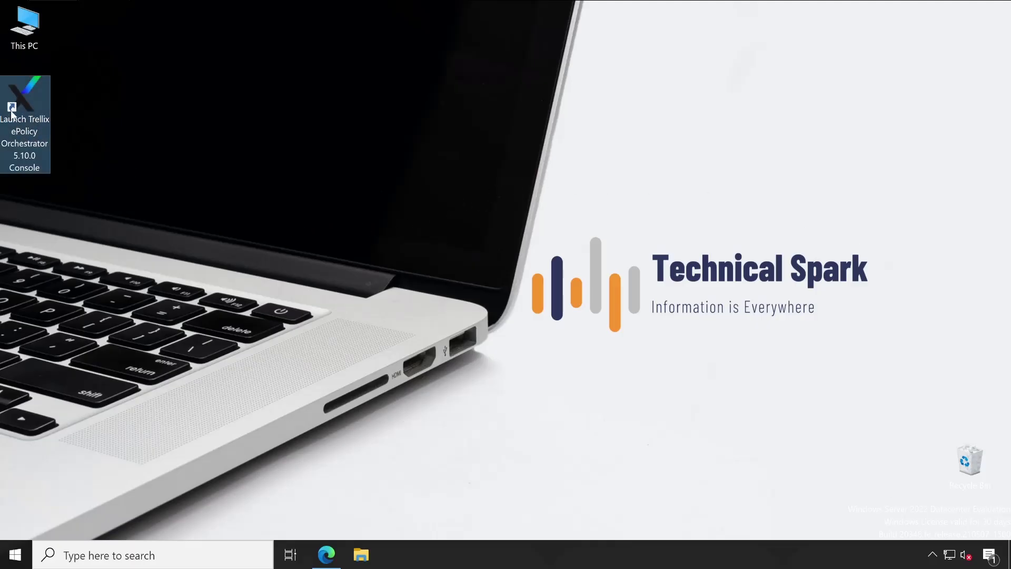
- Launch the ePO console and list the systems in the Workstations group
double_click(11, 110)
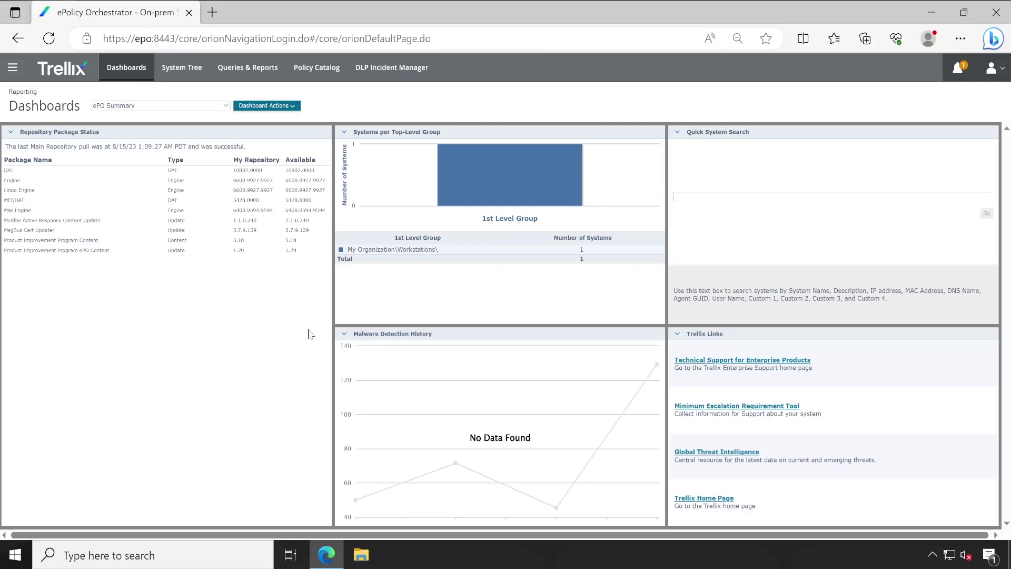
left_click(183, 70)
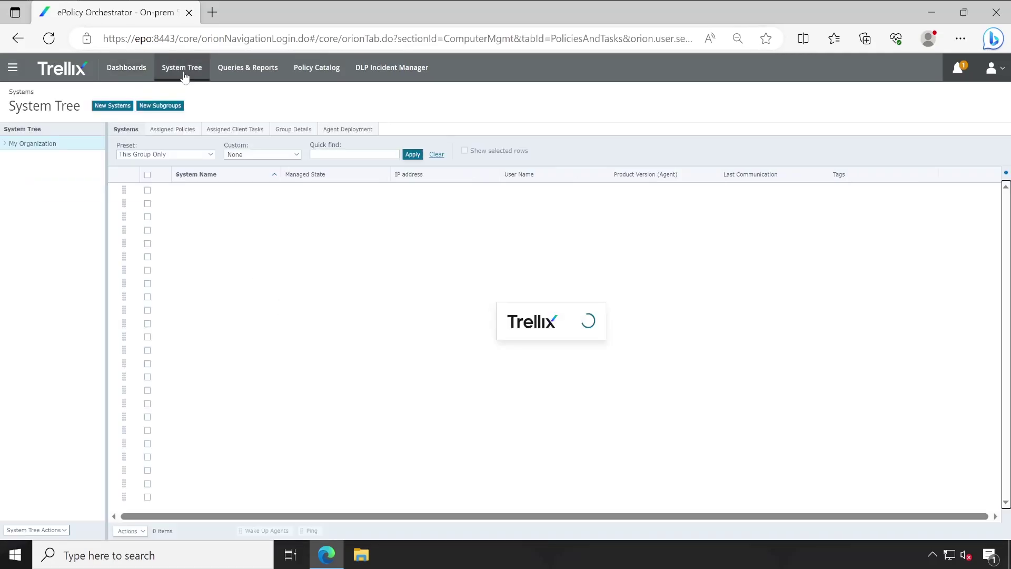
left_click(55, 156)
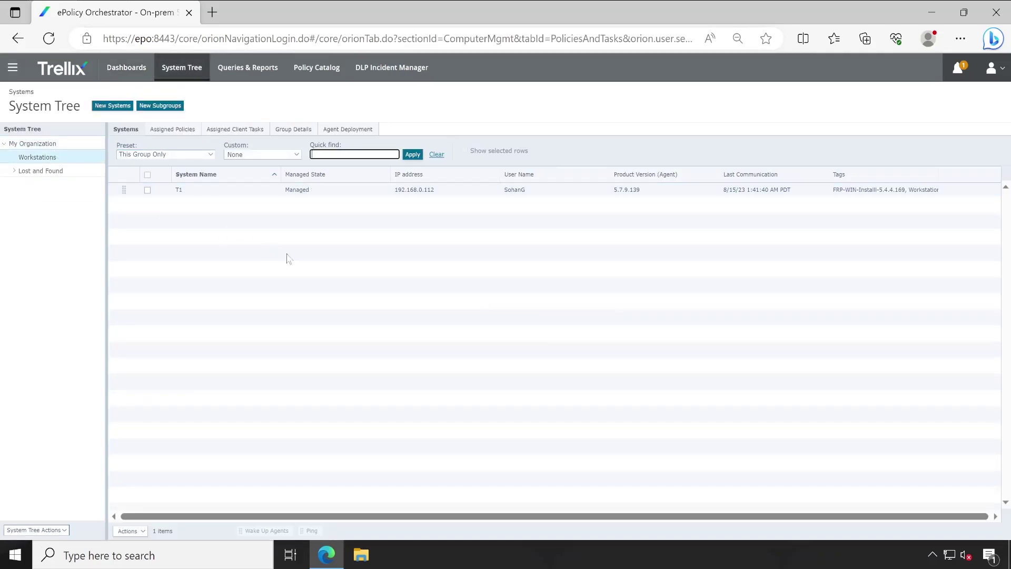
- Review system T1's installed products, then return to the Workstations systems list
left_click(189, 194)
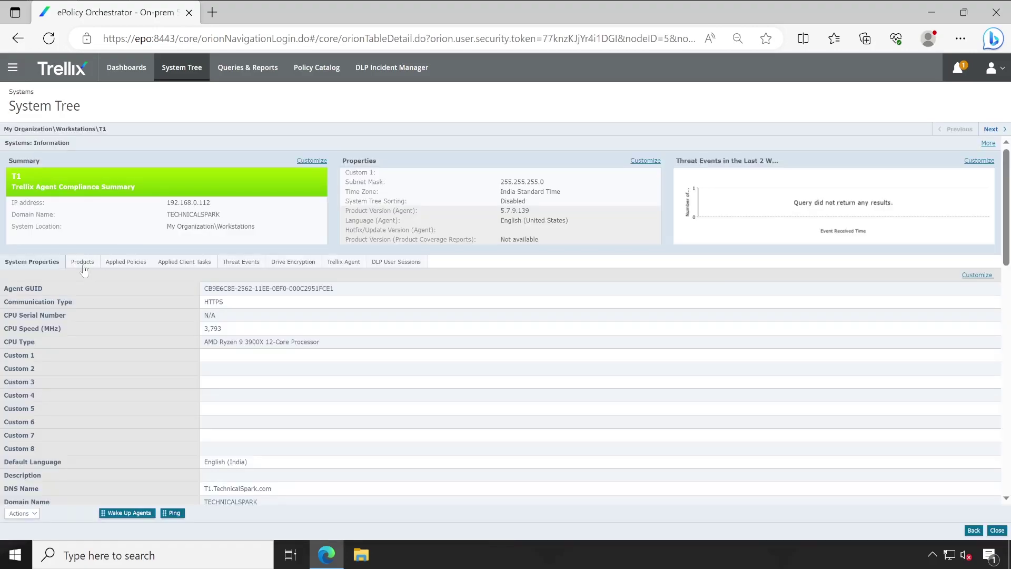
left_click(83, 263)
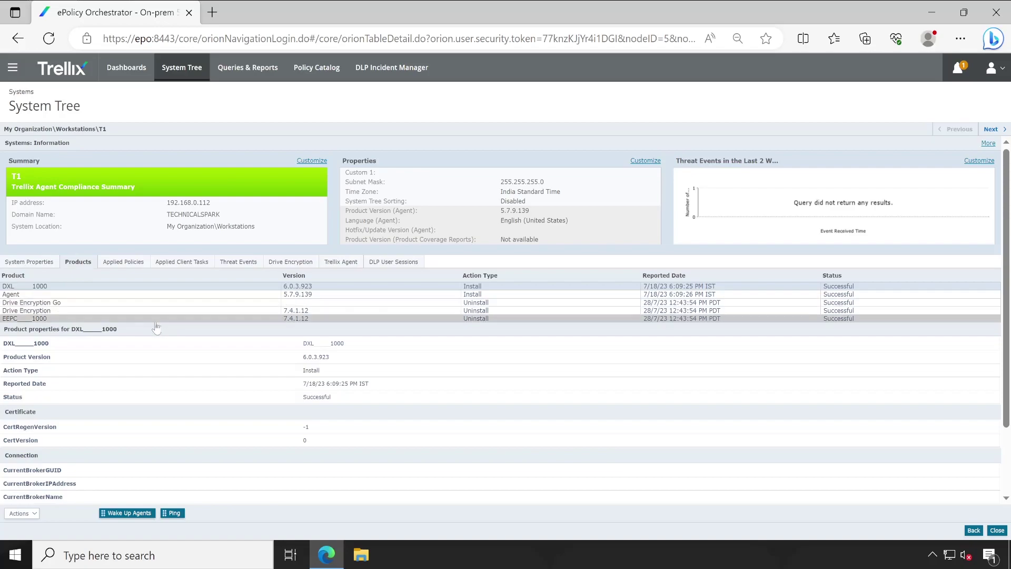
left_click(998, 531)
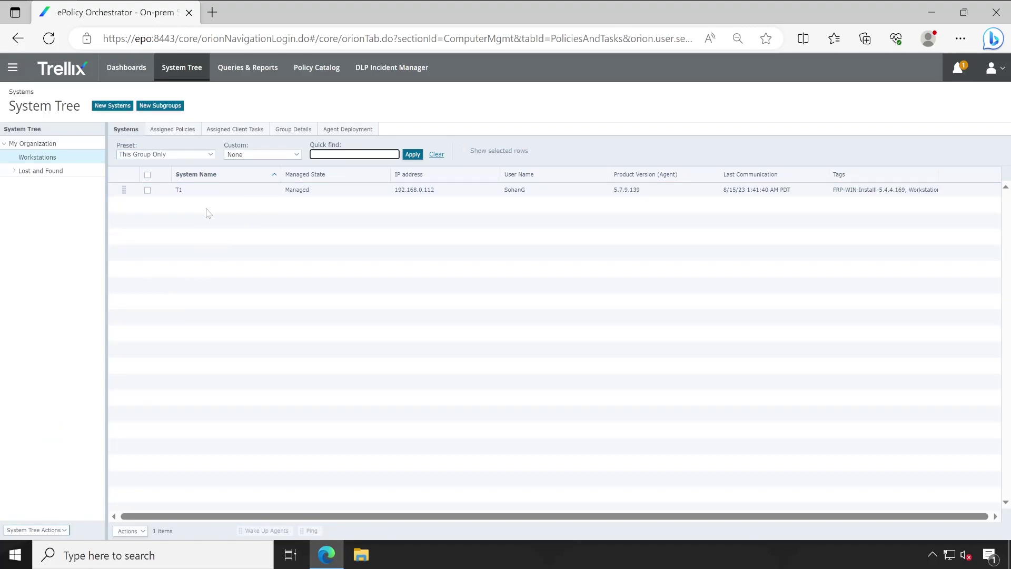
- Open the Client Task Catalog's Product Deployment task list
left_click(13, 68)
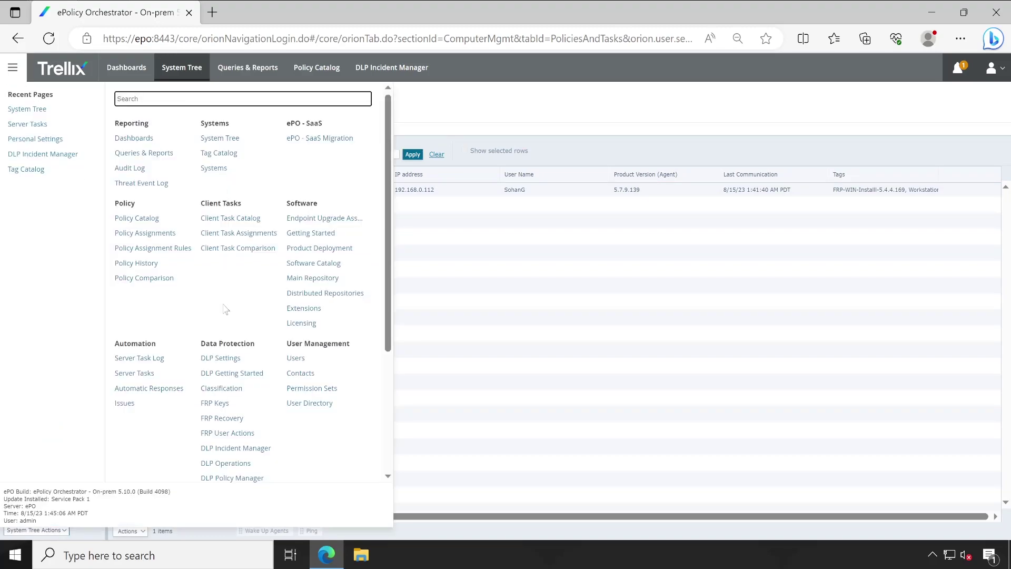
left_click(223, 221)
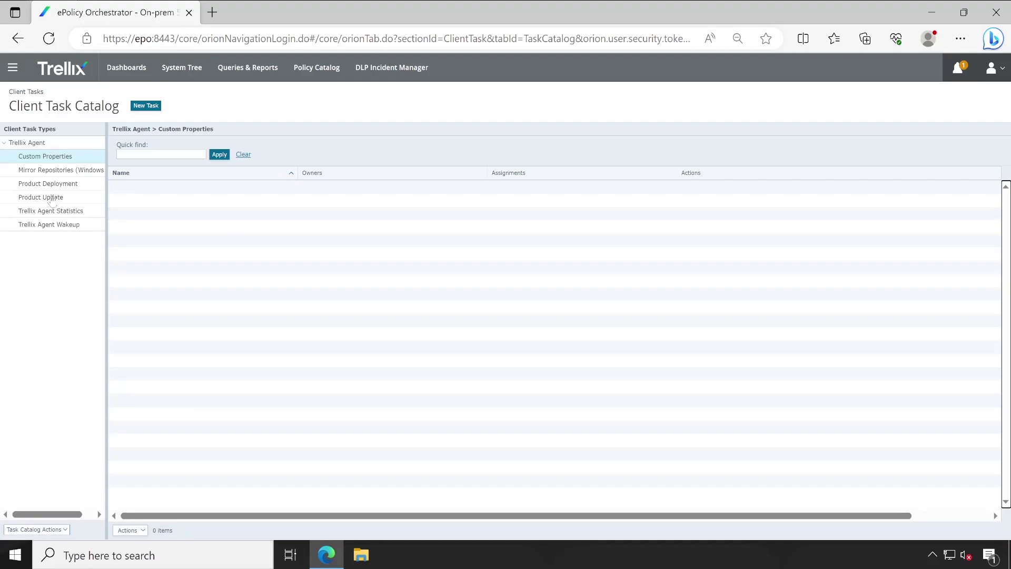
left_click(51, 195)
left_click(51, 184)
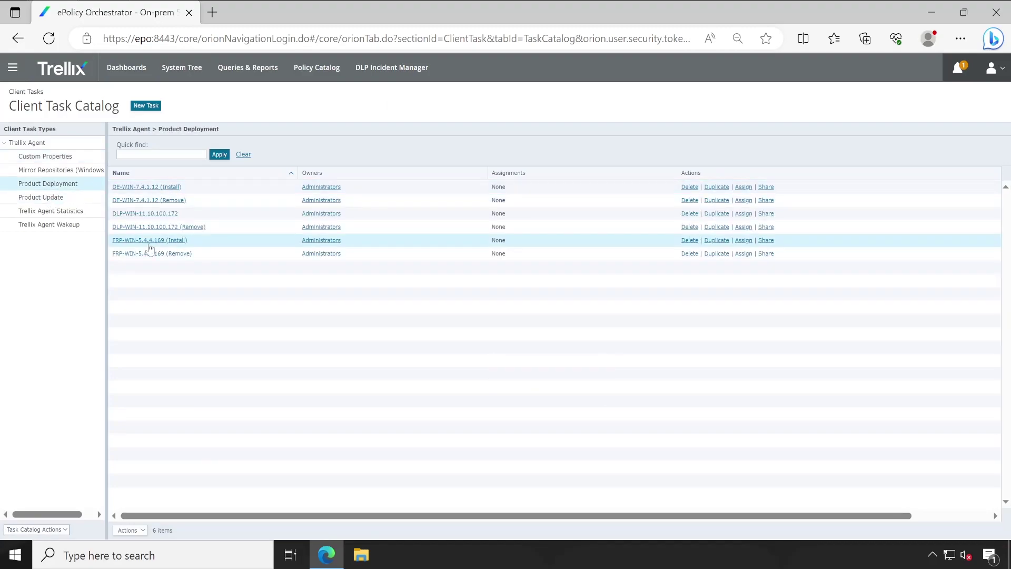
- Set the FRP-WIN-5.4.4.169 (Install) command line to NOREBOOT, save, and reopen to verify
left_click(168, 240)
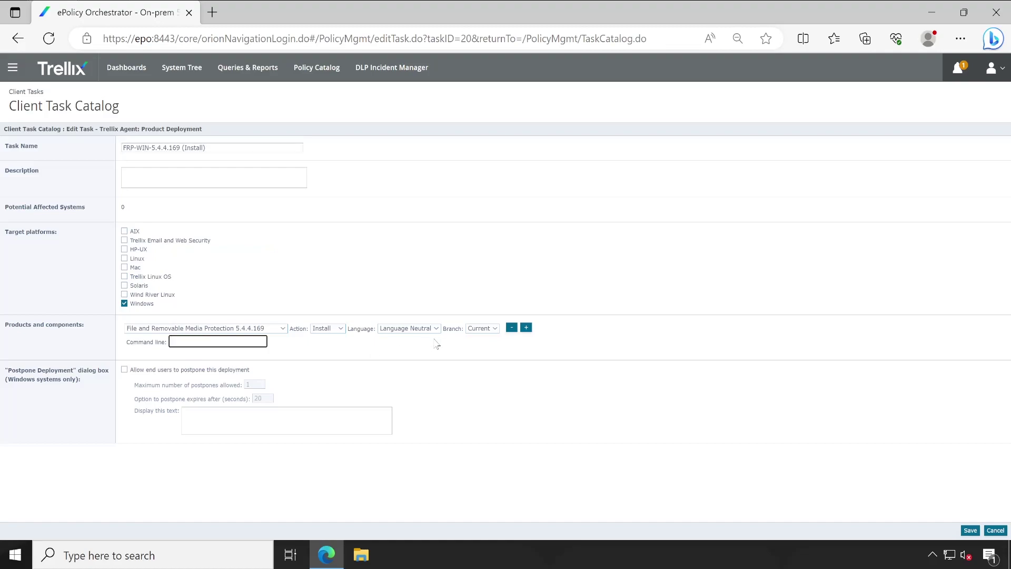
type("BOOT")
left_click(221, 481)
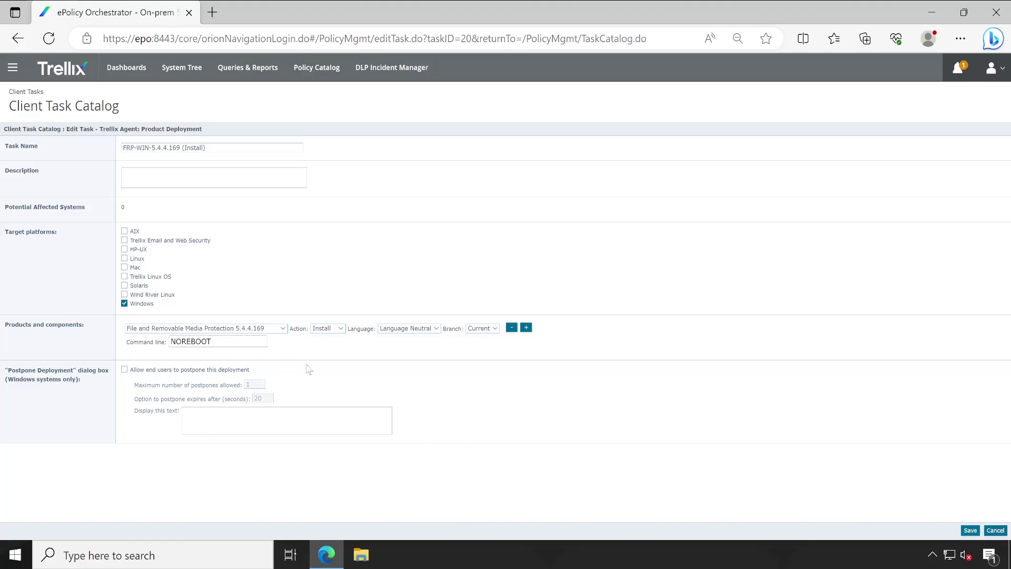
left_click(973, 532)
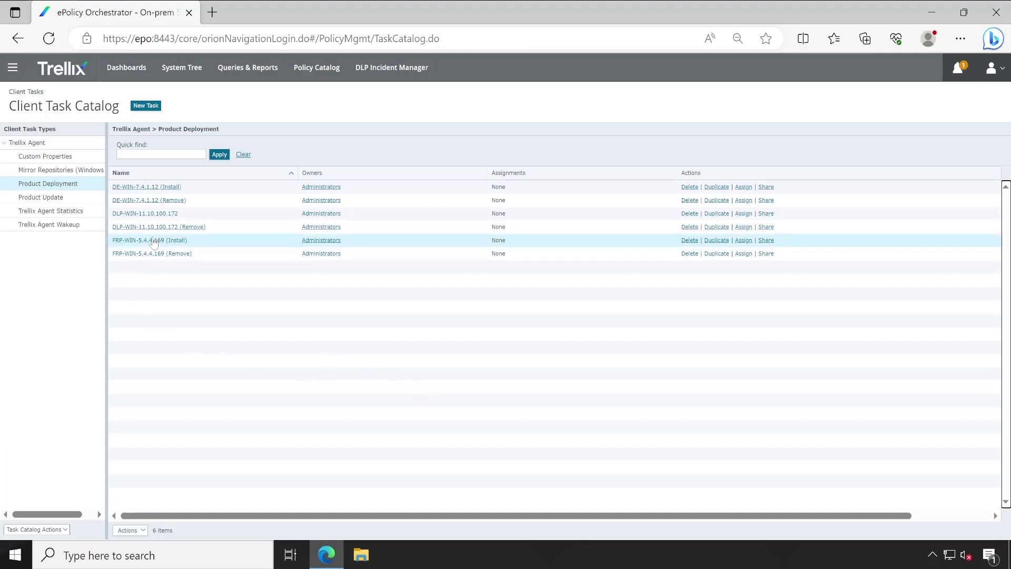
left_click(153, 240)
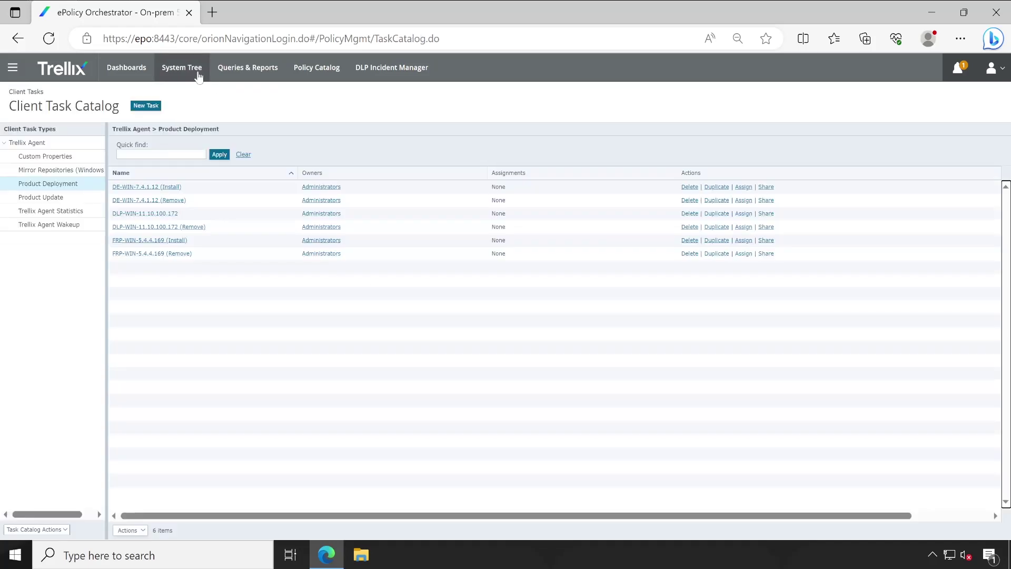
- Start a new Workstations task assignment targeting computers tagged FRP-WIN-Install-5.4.4.169
left_click(199, 77)
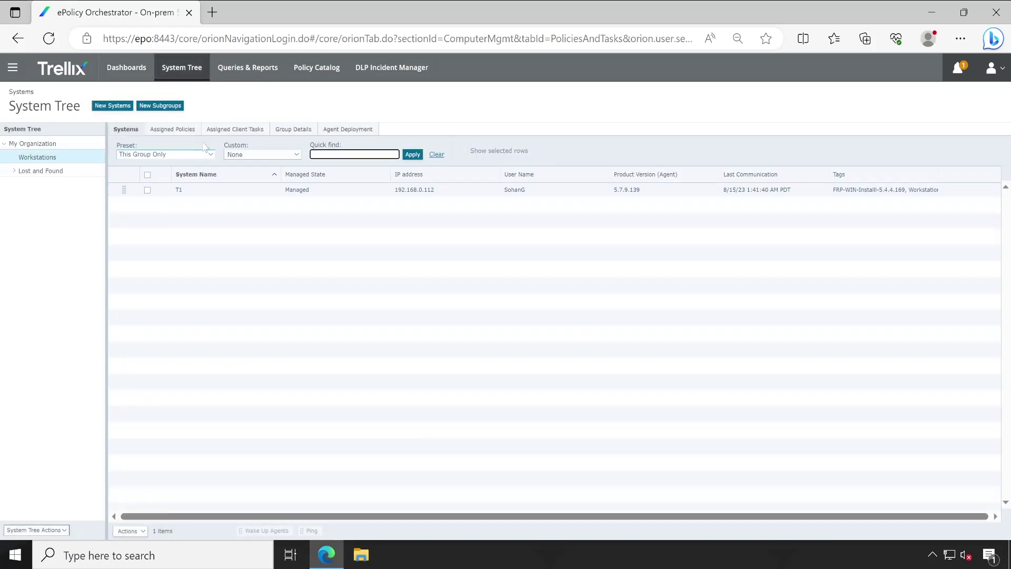
left_click(231, 131)
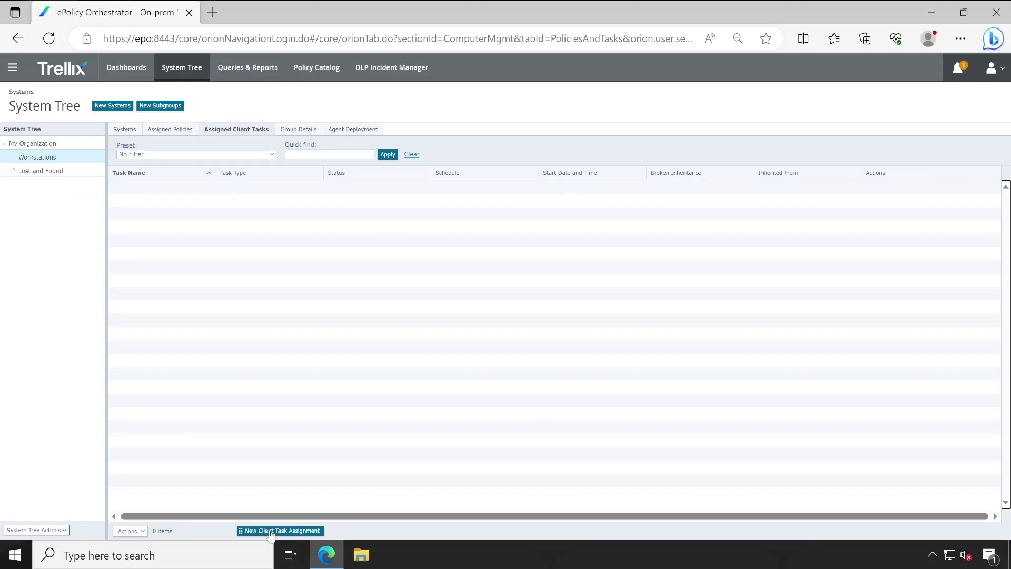
left_click(271, 532)
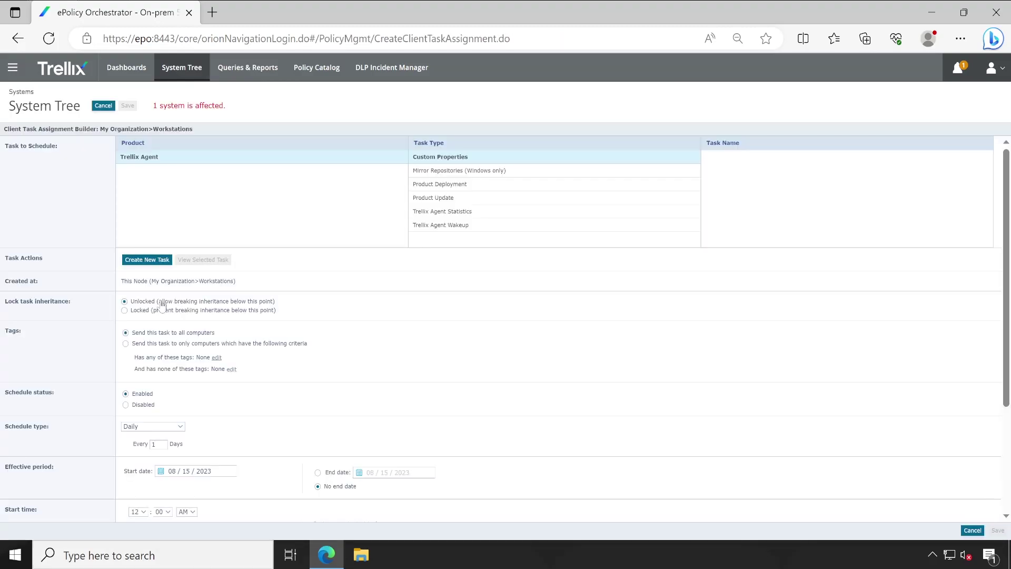
left_click(156, 343)
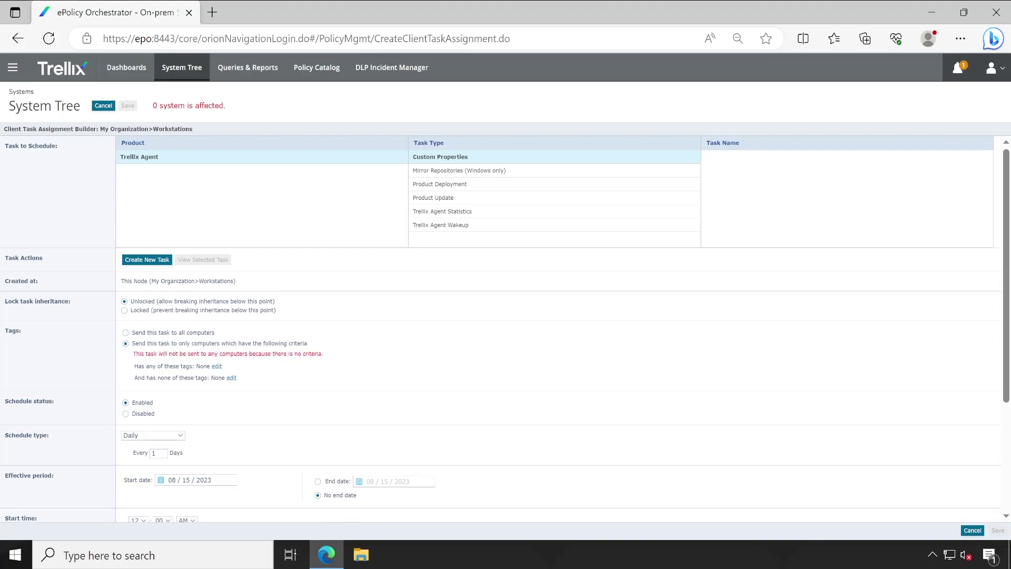
left_click(216, 366)
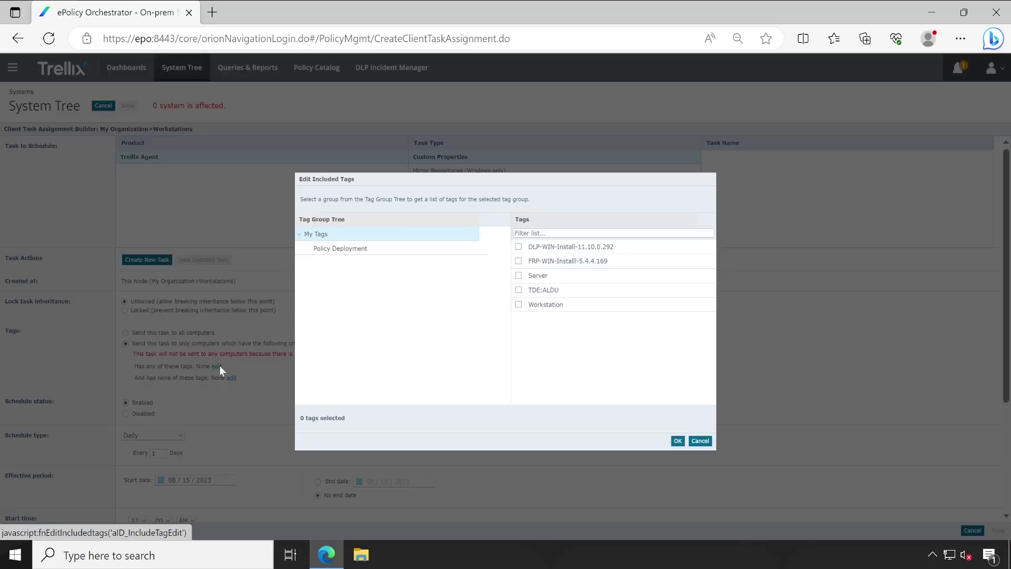
left_click(528, 262)
left_click(677, 442)
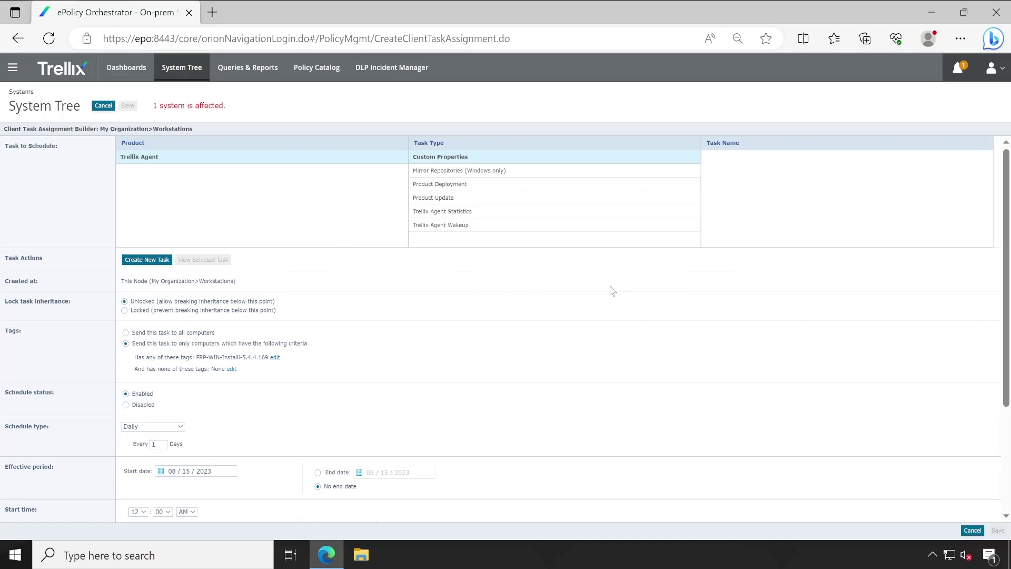
- Schedule it to run immediately with the FRP-WIN-5.4.4.169 (Install) deployment task, and save
left_click(169, 428)
left_click(168, 480)
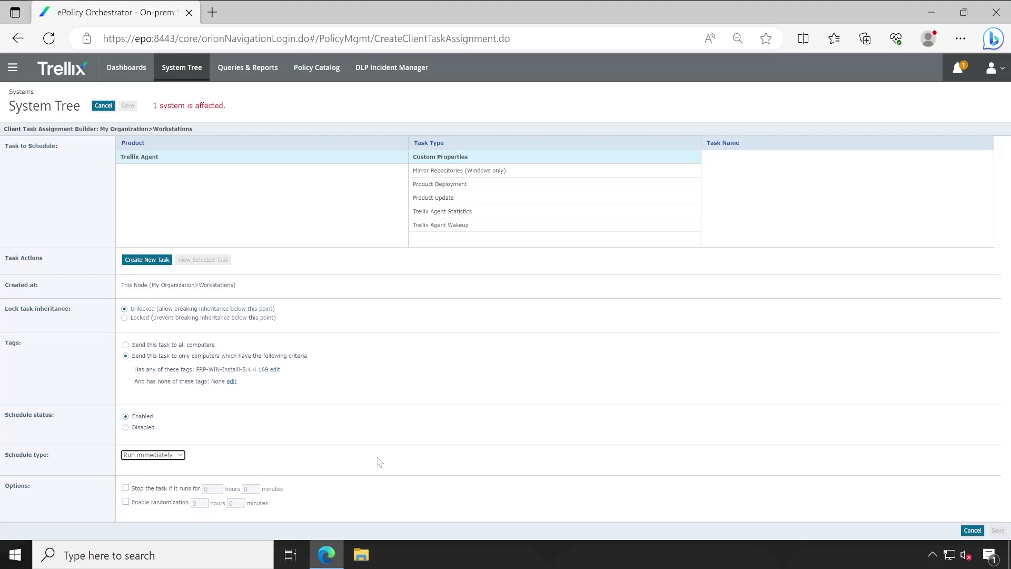
left_click(234, 454)
left_click(448, 184)
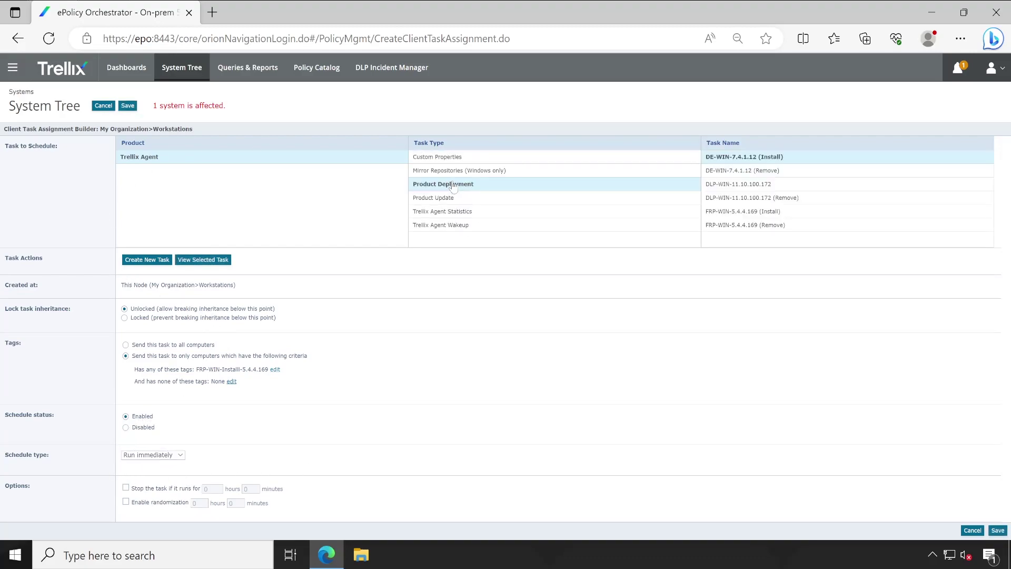
left_click(737, 216)
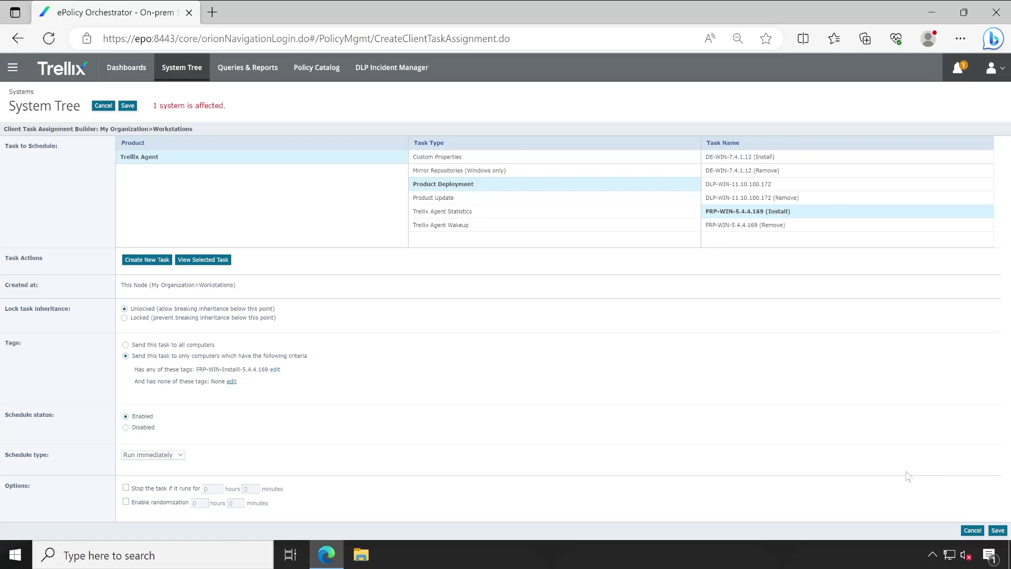
left_click(997, 530)
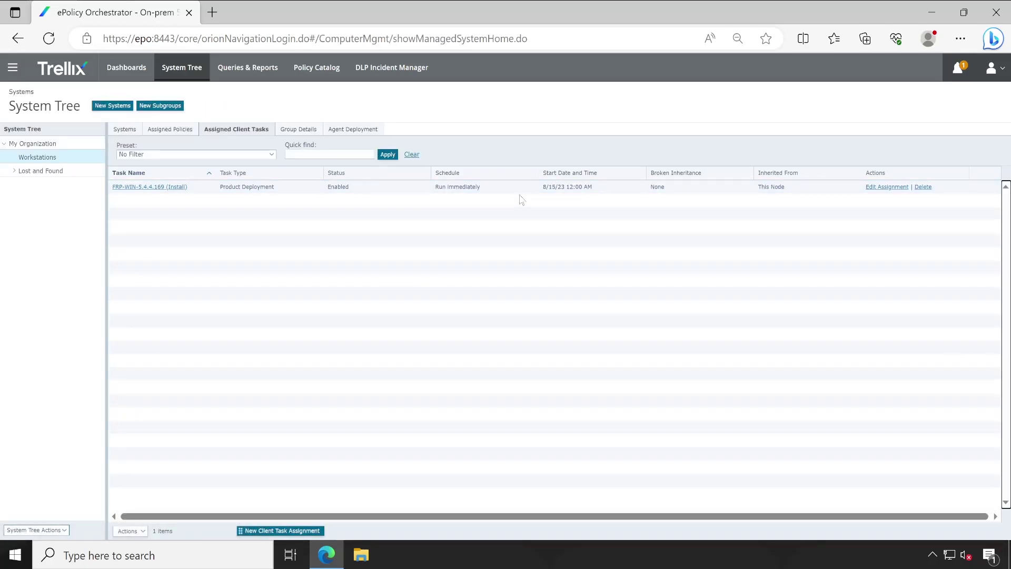
- Check Workstations' Systems and Assigned Client Tasks, confirm T1 Managed, then switch to the client desktop
left_click(125, 129)
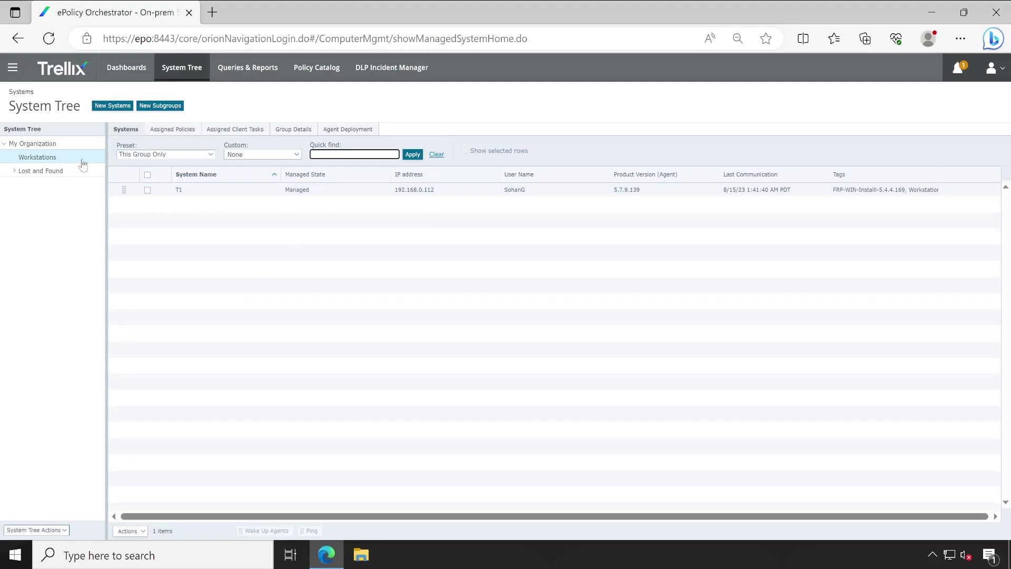
left_click(216, 133)
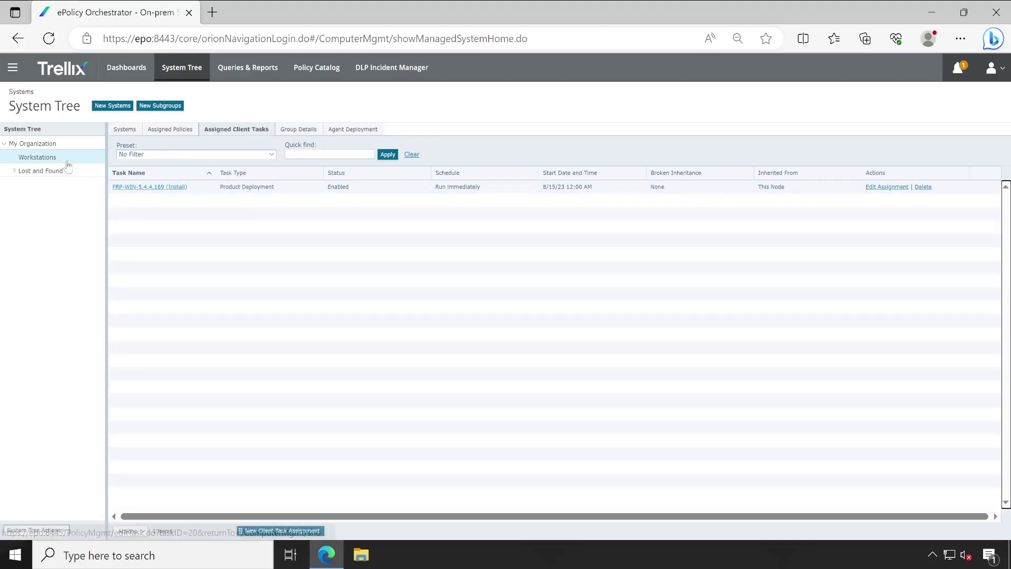
left_click(127, 131)
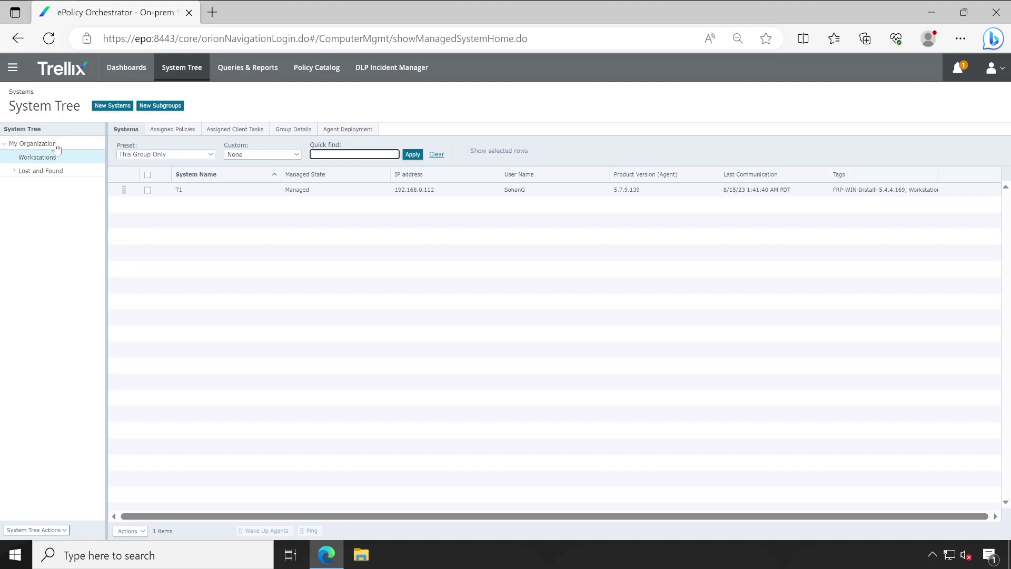
left_click(359, 305)
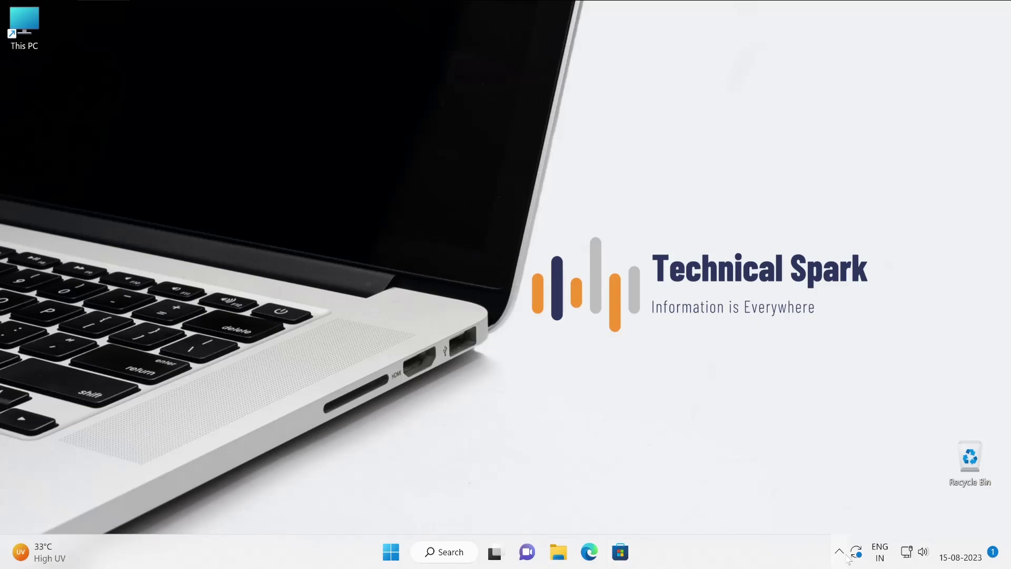
- Open the Trellix Agent Status Monitor from the tray and review the agent settings
left_click(839, 551)
right_click(811, 482)
left_click(770, 457)
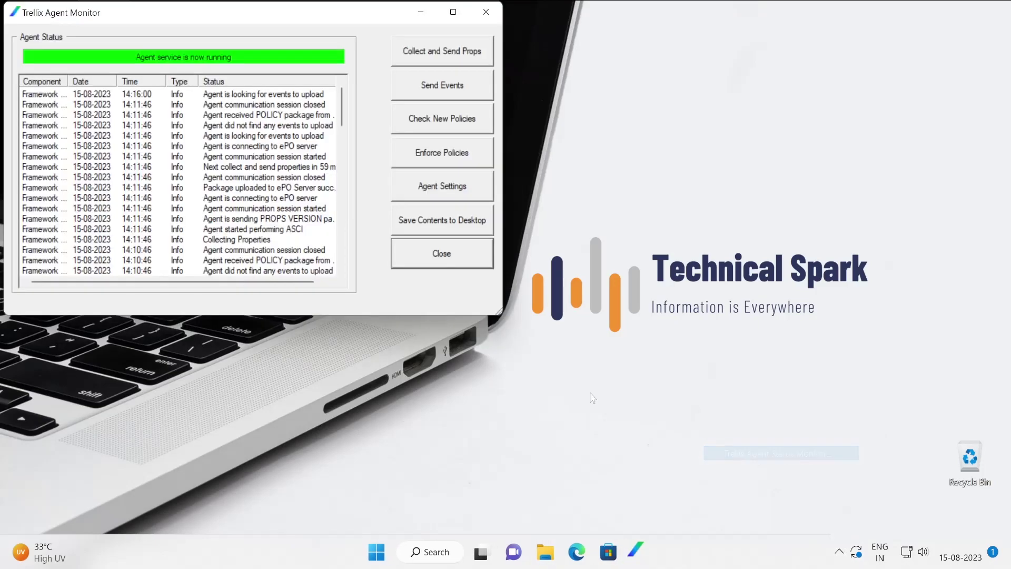
left_click(442, 186)
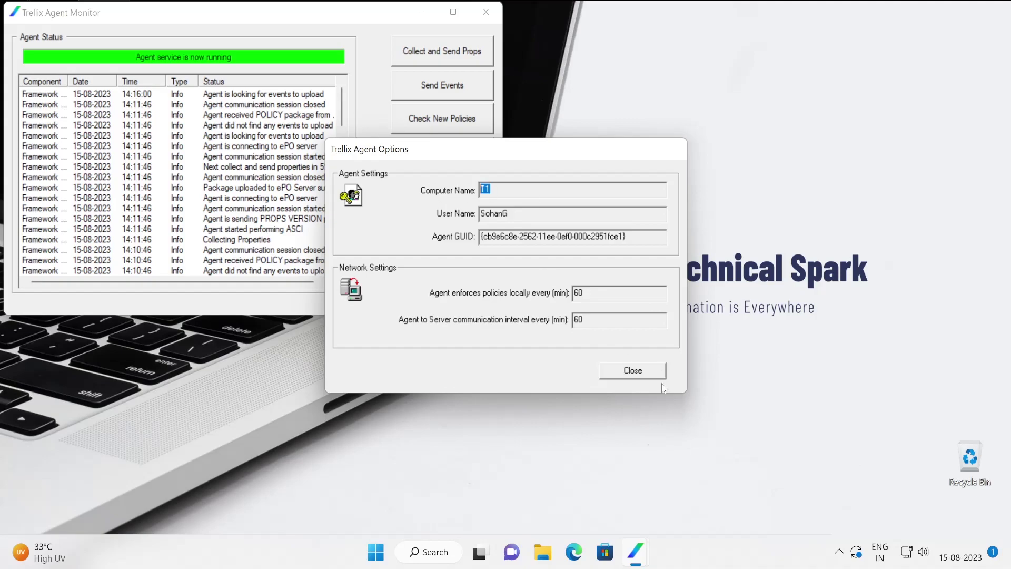
left_click(661, 375)
- Check the Trellix version information, then enlarge the monitor to show more log rows
left_click(839, 552)
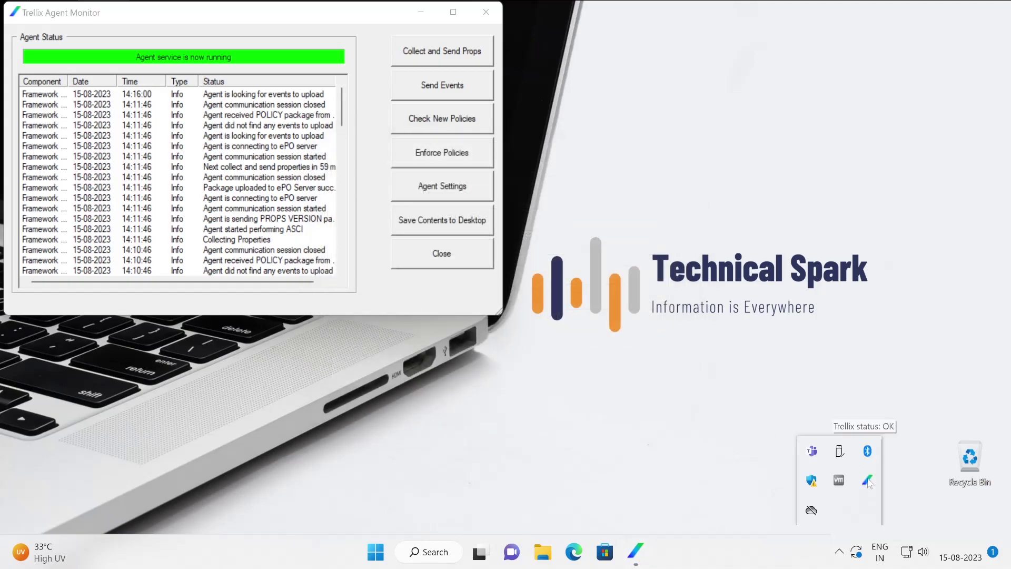
right_click(870, 479)
left_click(744, 465)
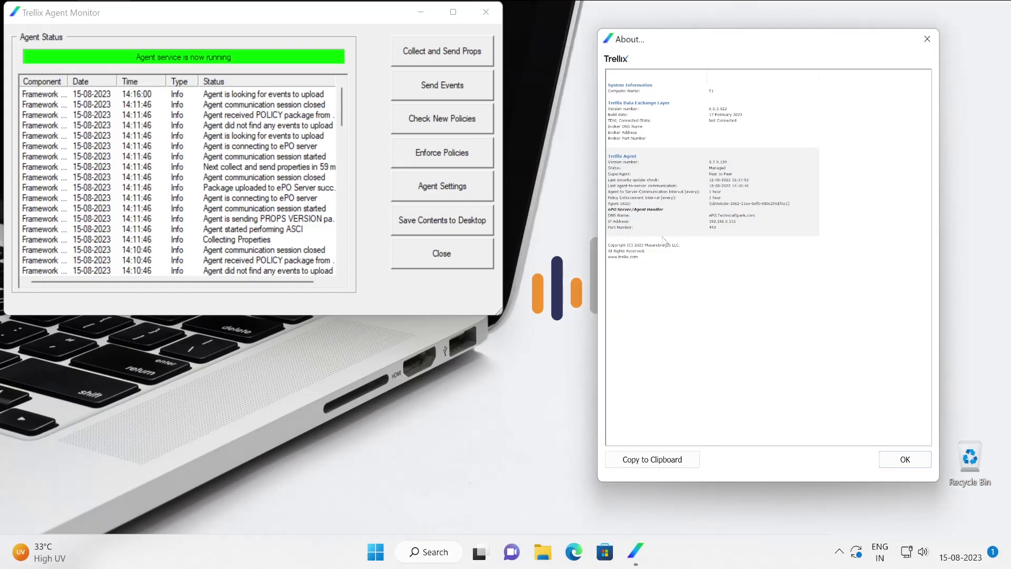
left_click_drag(663, 240, 712, 246)
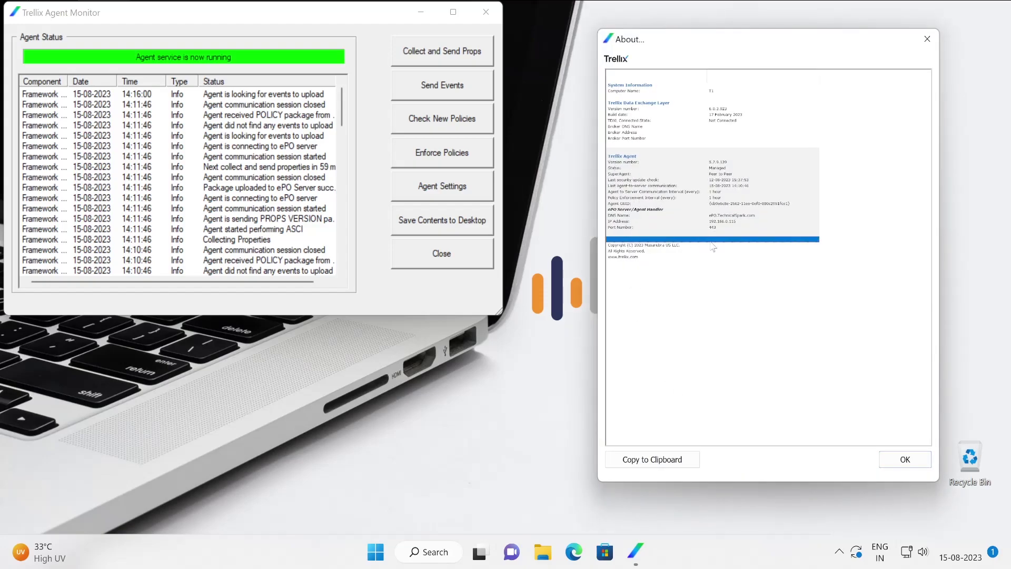
left_click(905, 459)
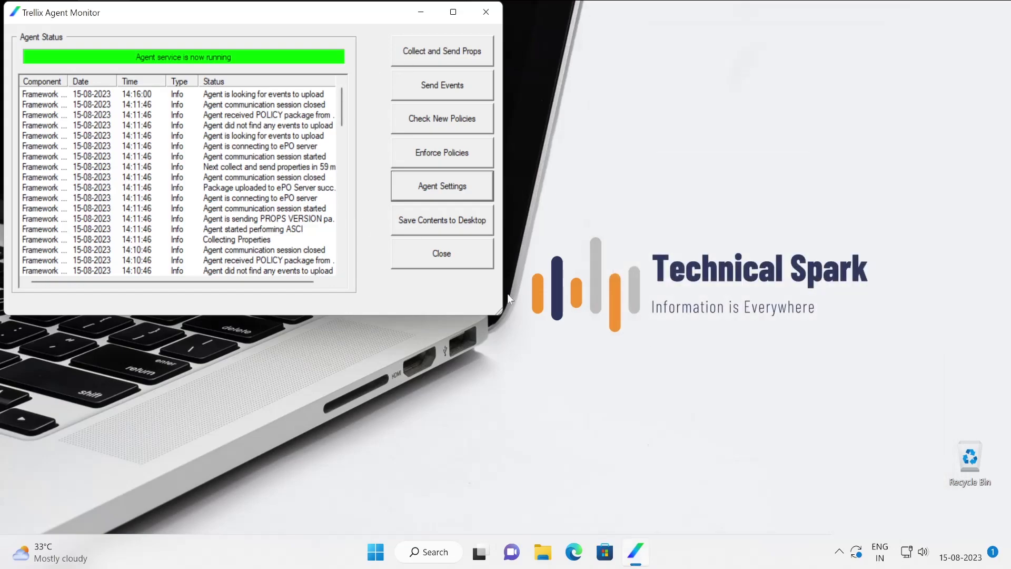
left_click_drag(499, 316, 526, 530)
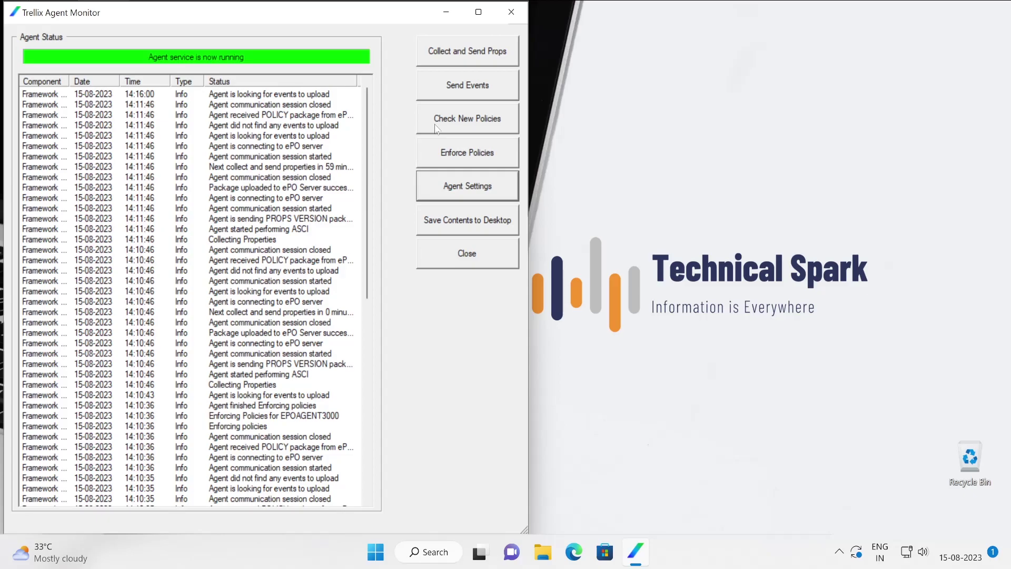
- Check for new policies and read the log entries showing the FRP install task active and invoked
left_click(479, 126)
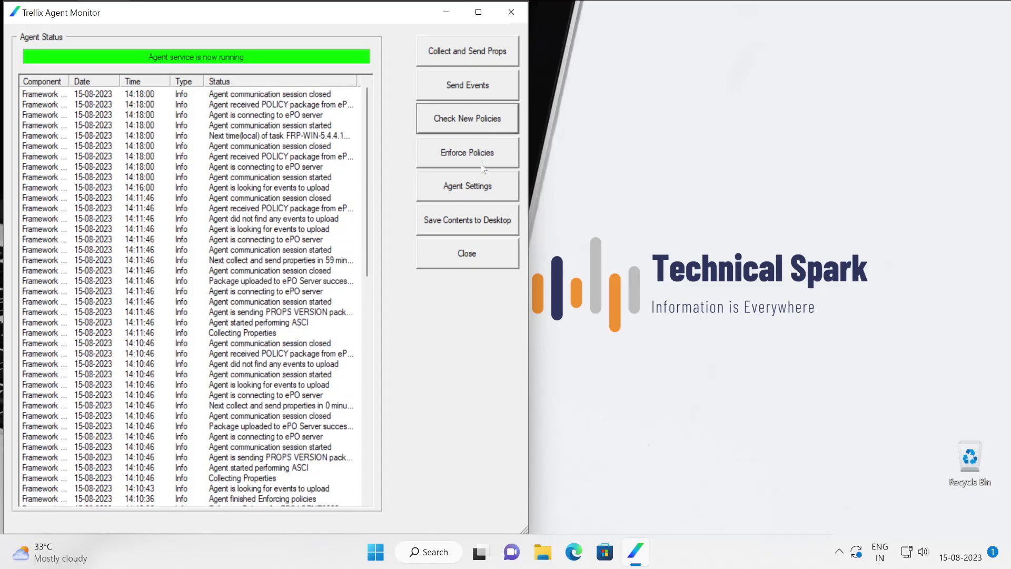
left_click(480, 19)
left_click(575, 151)
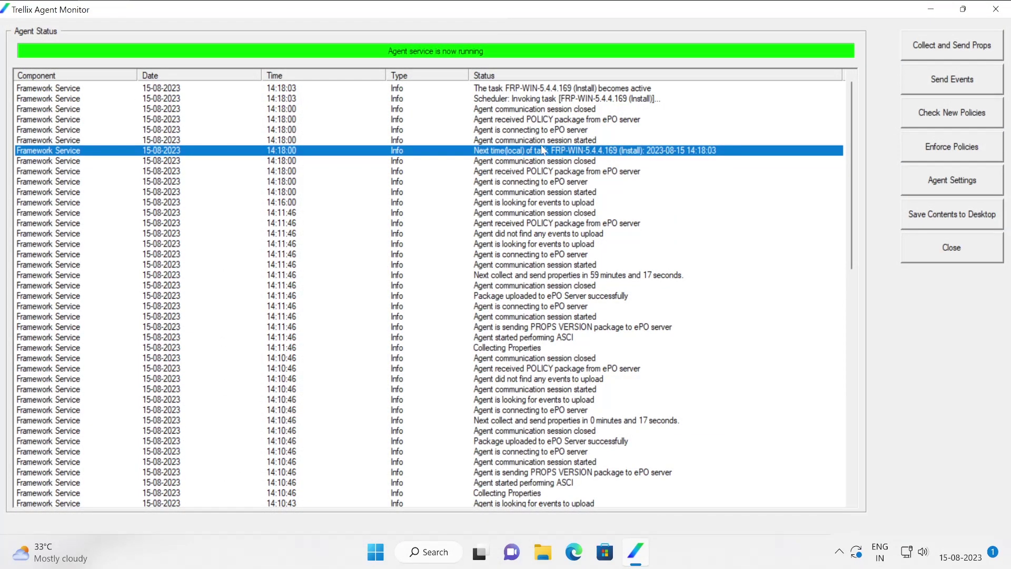
left_click(598, 100)
left_click(601, 89)
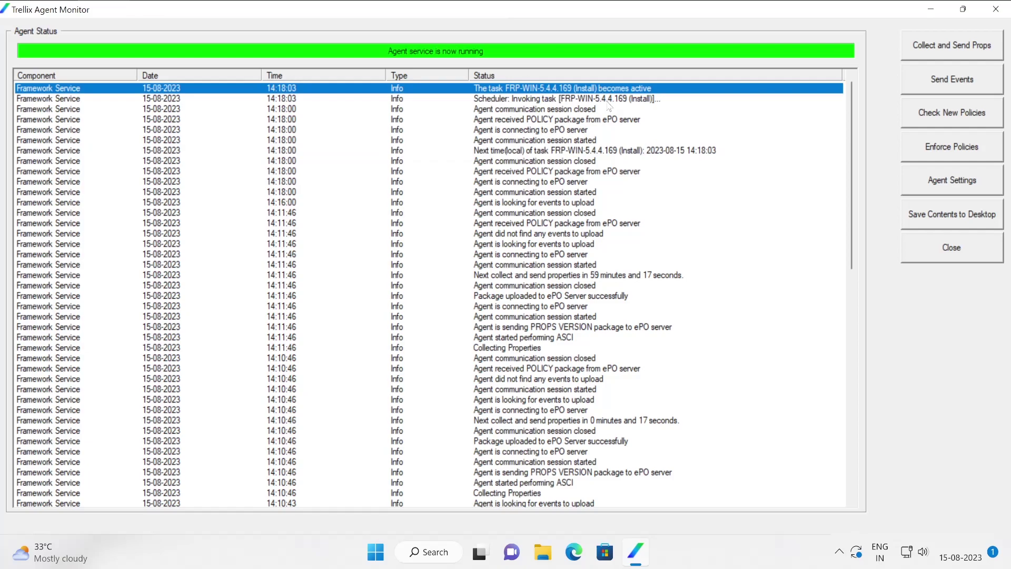
left_click(557, 152)
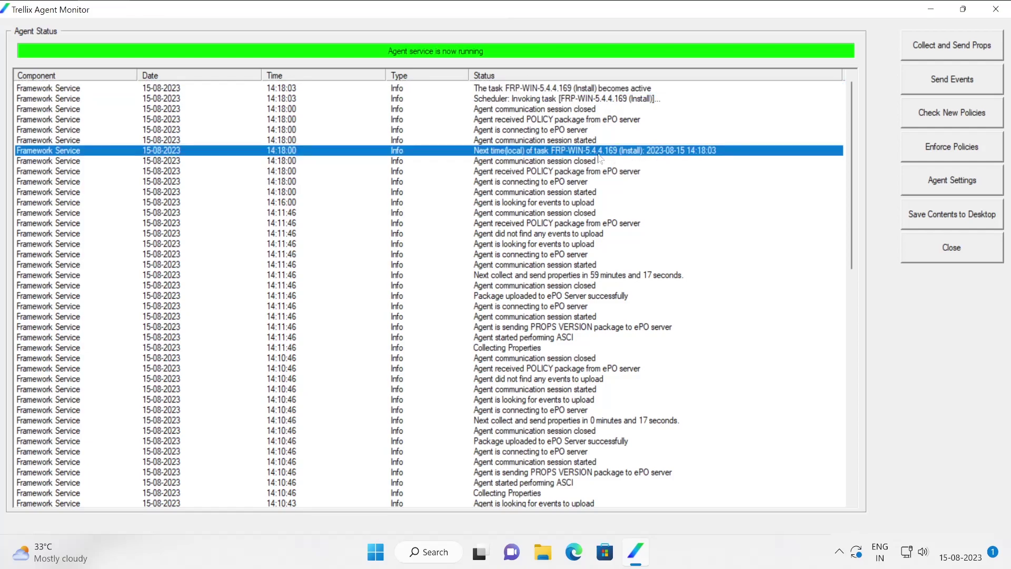
- Restore, widen and reposition the Agent Monitor window while the update runs
left_click(955, 16)
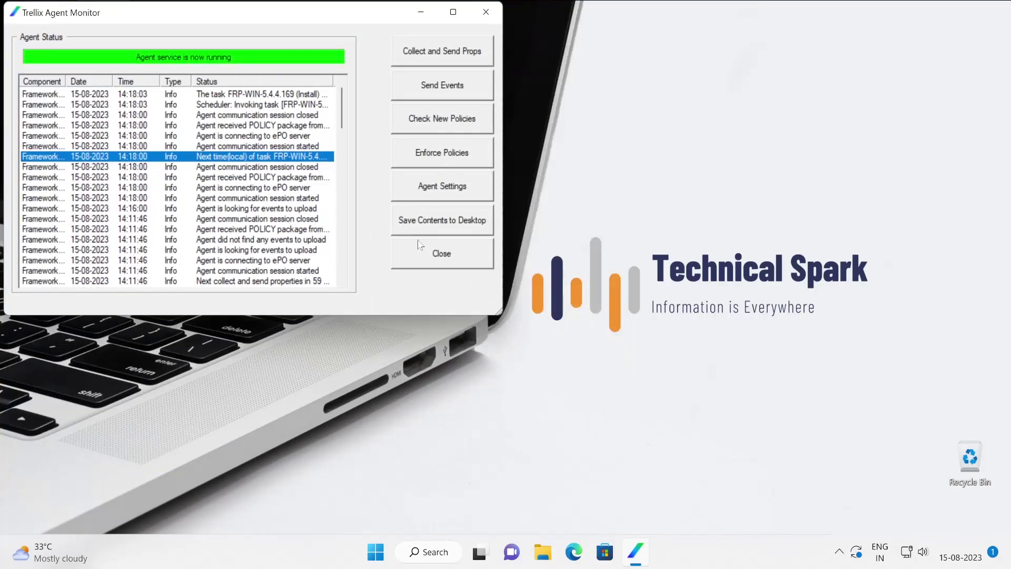
left_click_drag(501, 314, 661, 310)
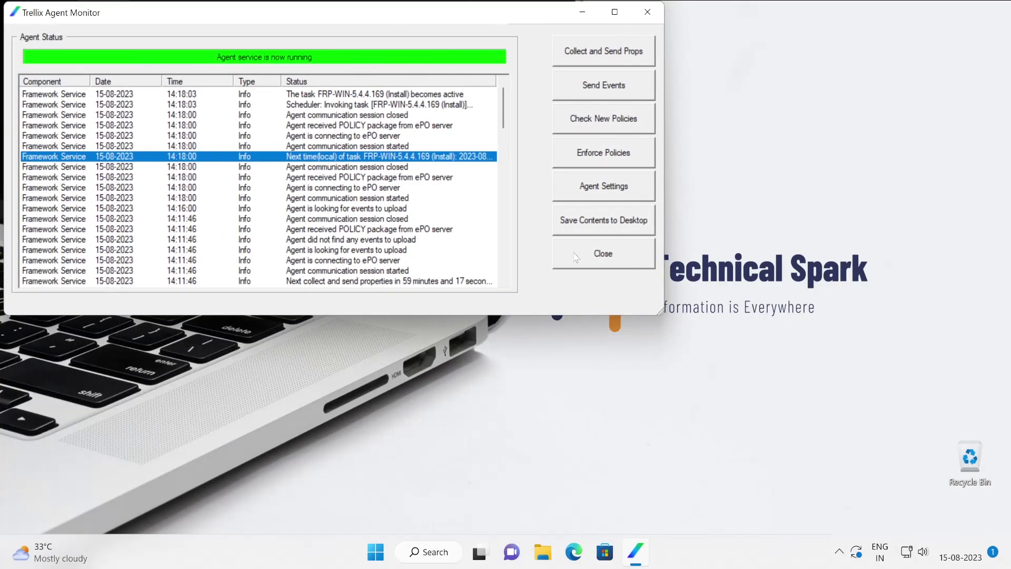
left_click_drag(377, 12, 397, 56)
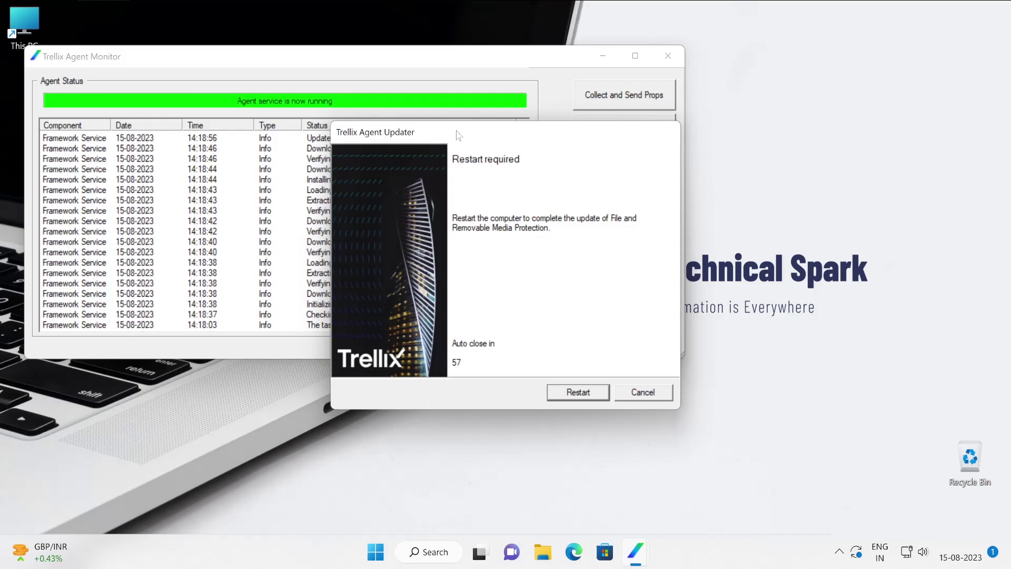
- Read the log confirming the 5.4.4 update succeeded, then cancel the restart-required prompt
left_click_drag(457, 136, 610, 147)
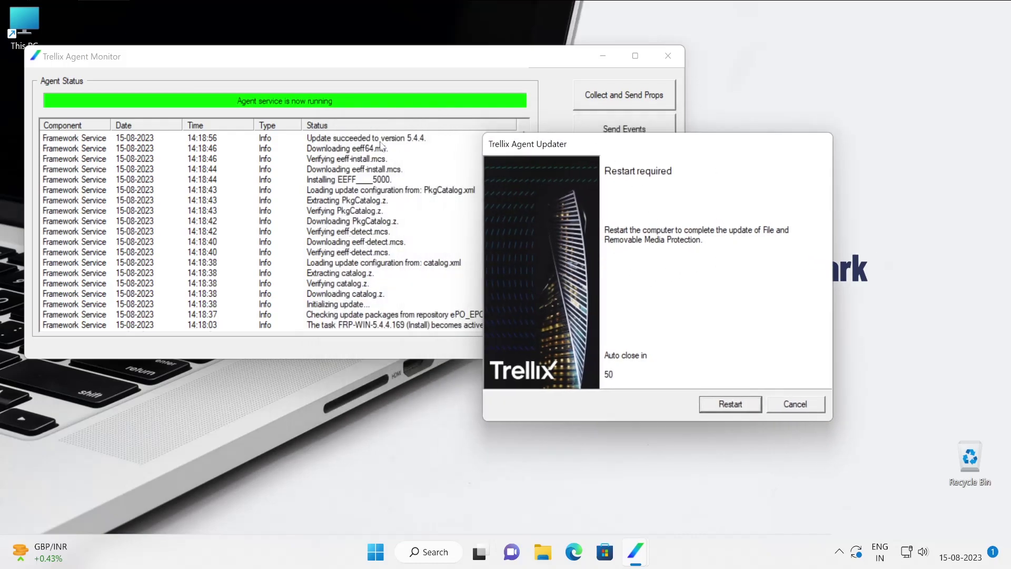
left_click(380, 141)
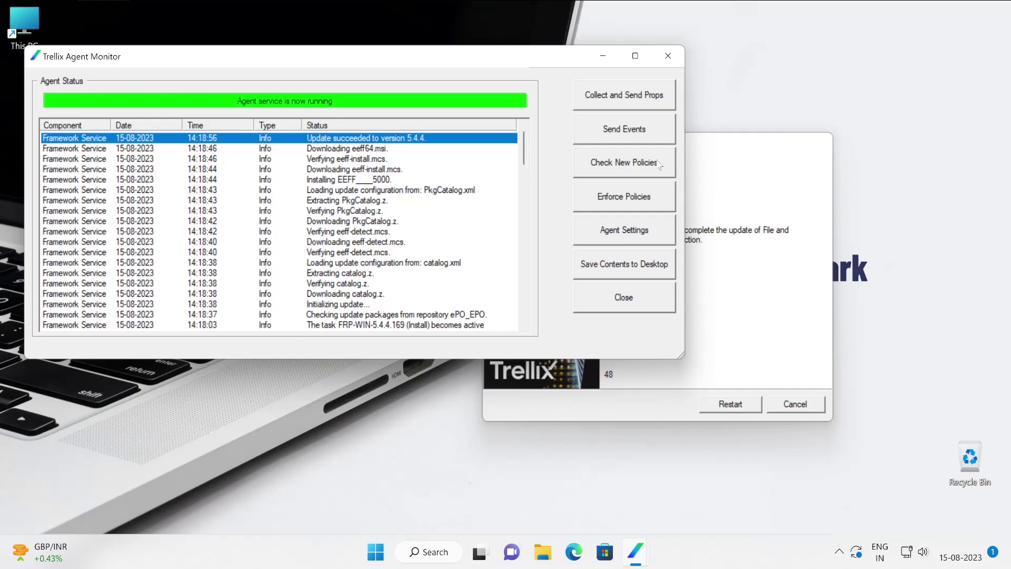
left_click(774, 164)
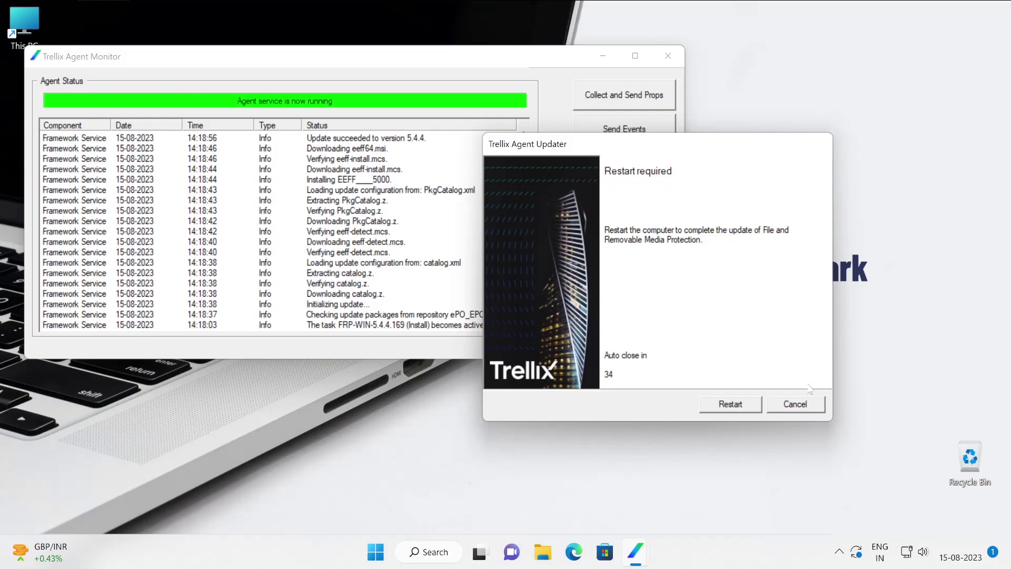
left_click(815, 411)
left_click(840, 551)
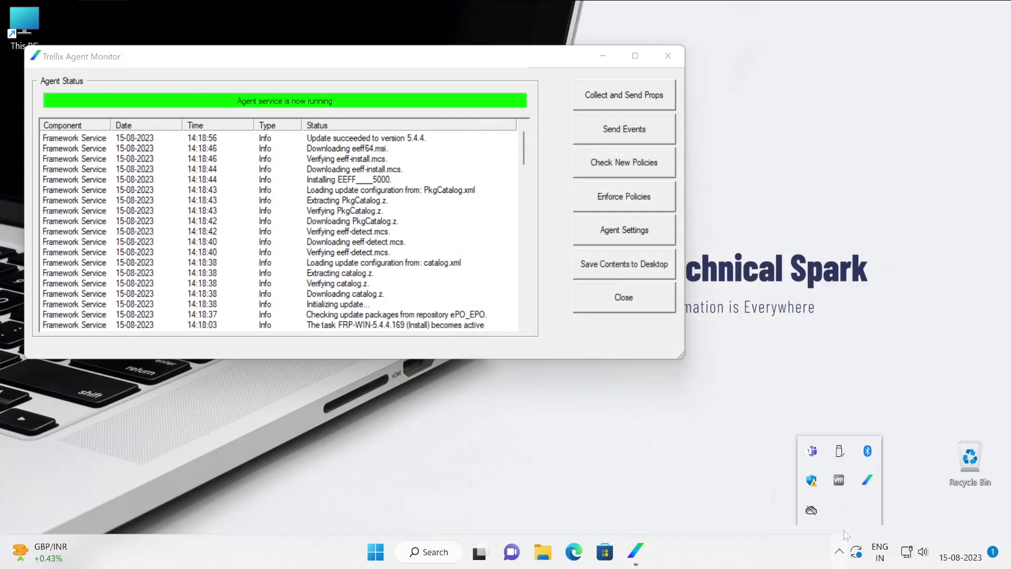
- Verify the installed File and Removable Media Protection version in the Trellix About window
right_click(867, 481)
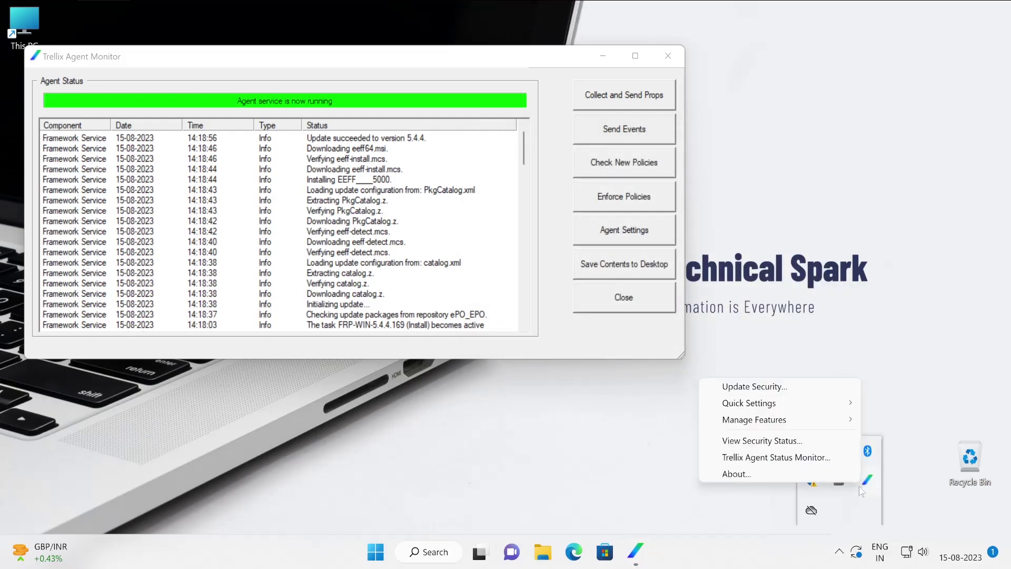
left_click(765, 476)
left_click(668, 245)
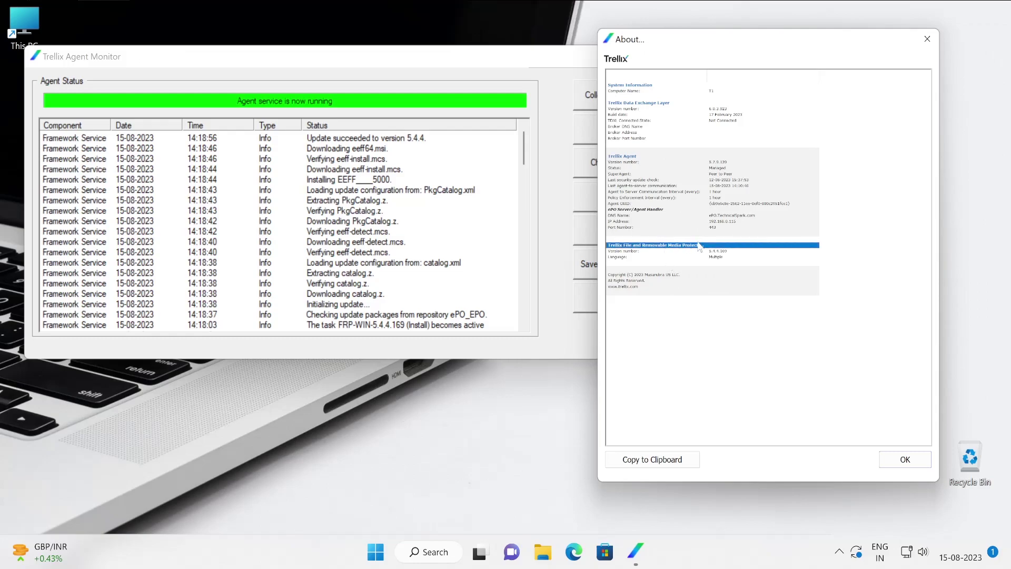
left_click(905, 459)
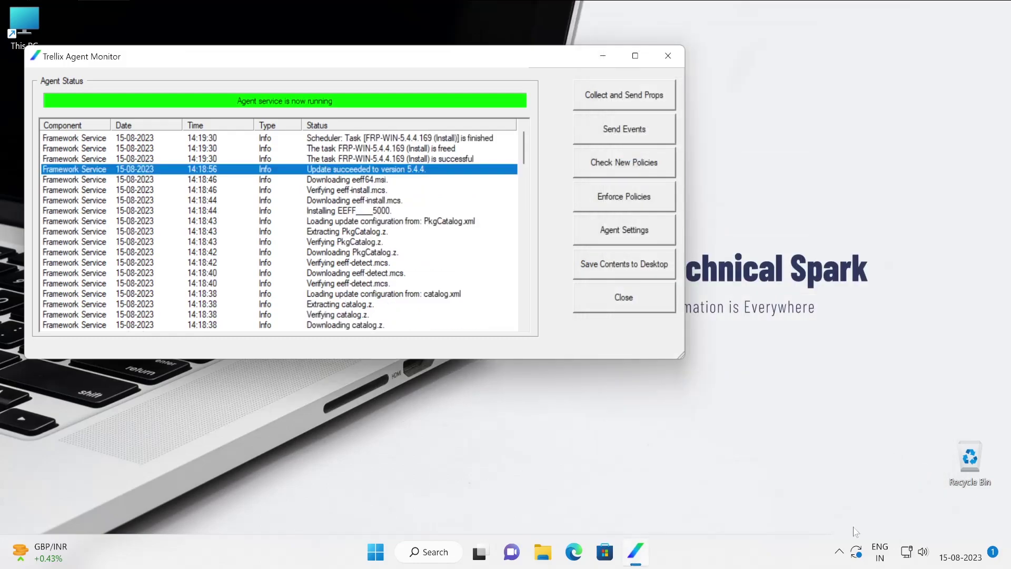
- Close the Trellix Agent Monitor and bring up the Start menu's restart options
left_click(840, 551)
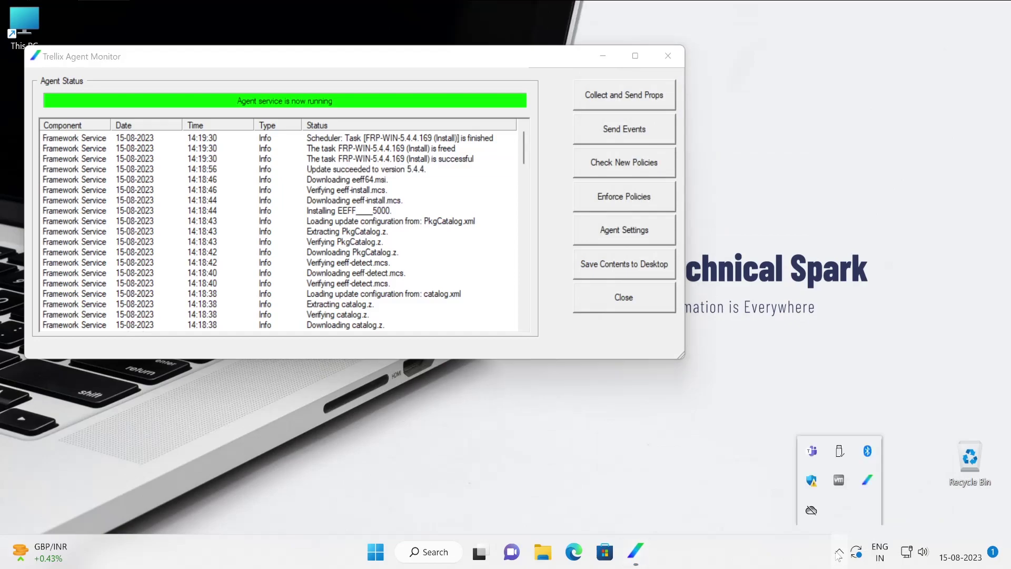
right_click(868, 481)
mouse_move(764, 420)
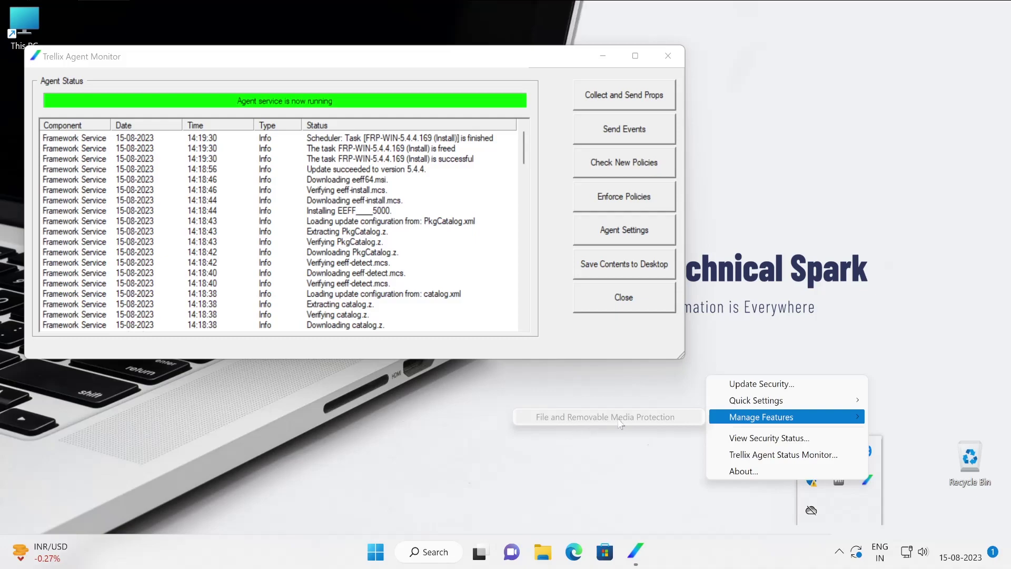
left_click(644, 490)
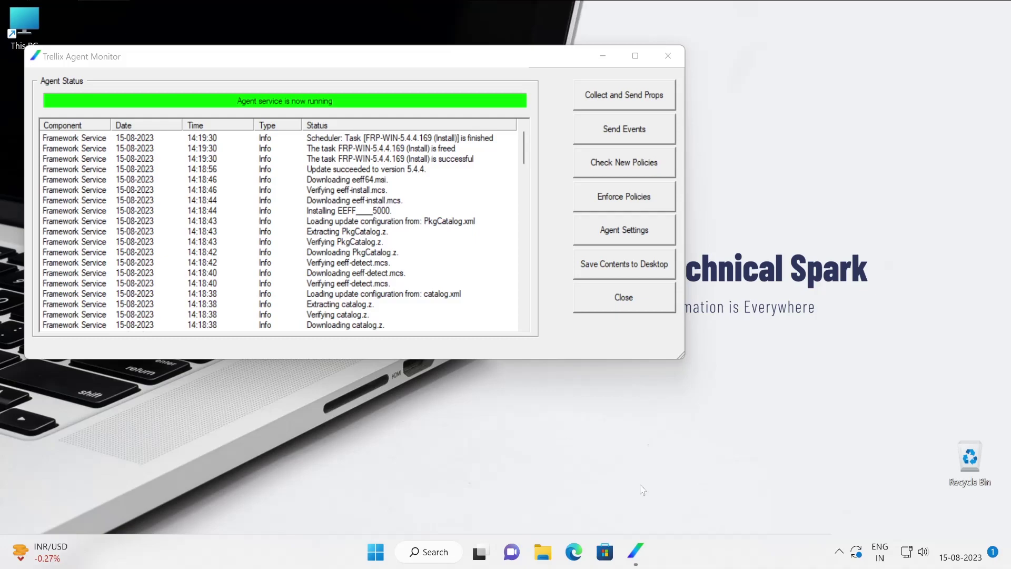
left_click(623, 297)
left_click(402, 553)
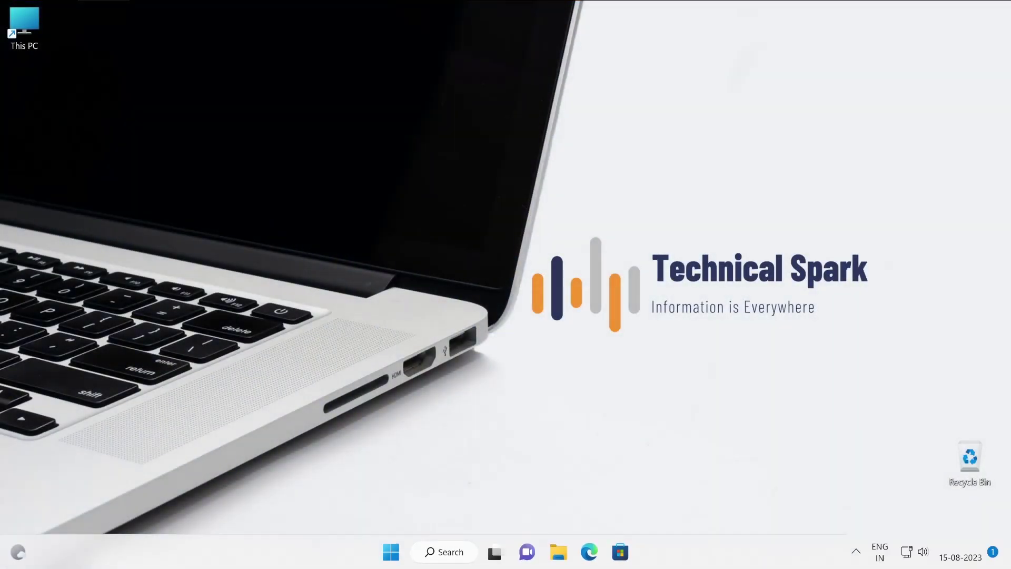
- Launch the File and Removable Media Protection console and expand its Installation information section
left_click(857, 556)
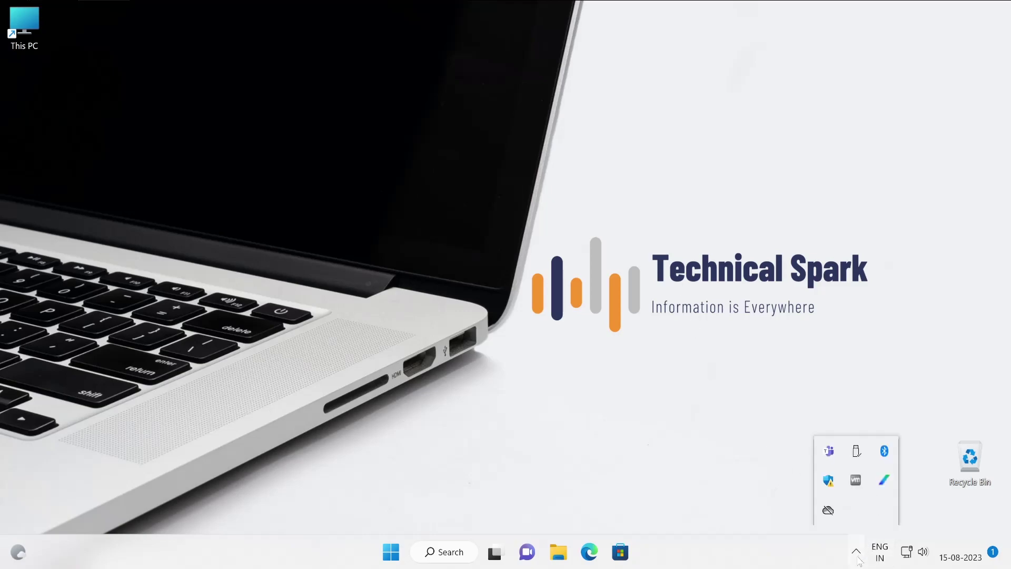
right_click(887, 483)
mouse_move(793, 420)
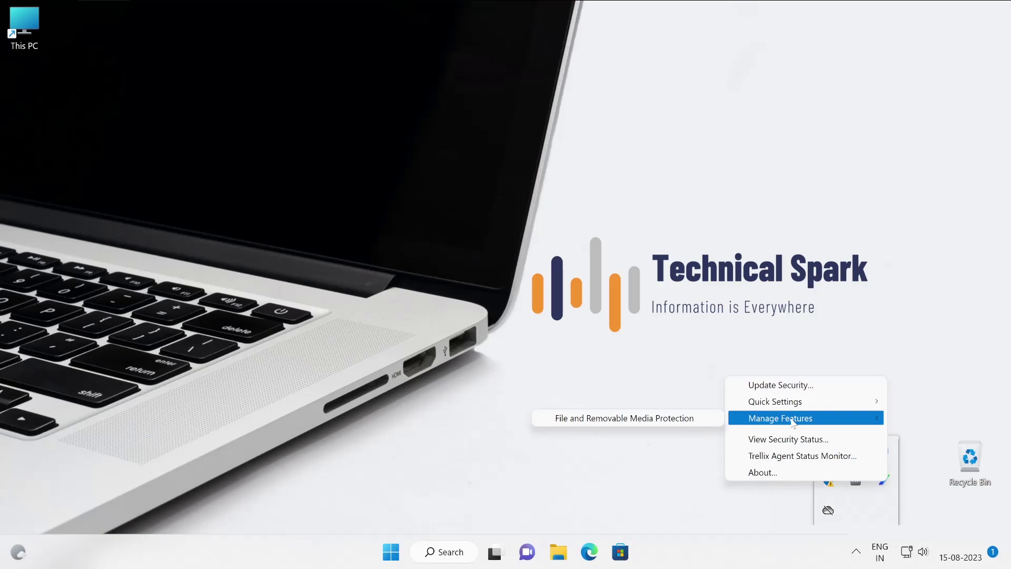
left_click(662, 419)
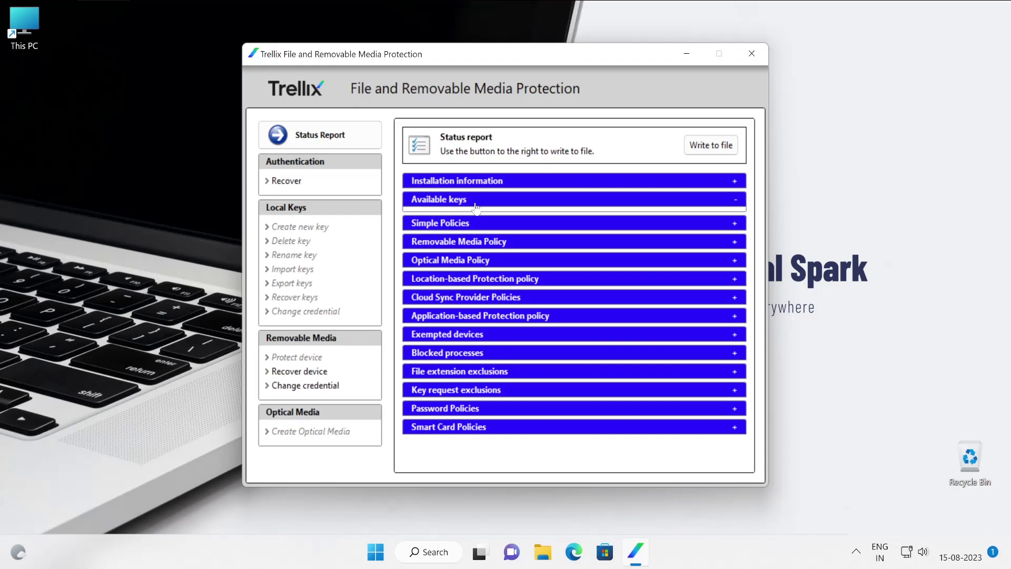
left_click(485, 182)
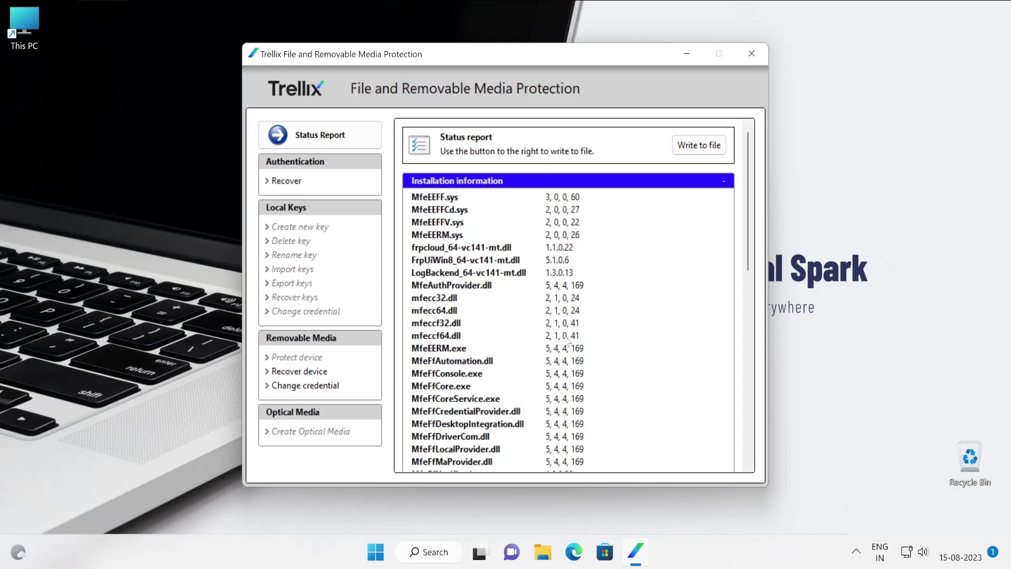
scroll(566, 341, "down", 5)
scroll(568, 341, "down", 5)
scroll(526, 316, "up", 4)
scroll(492, 287, "down", 4)
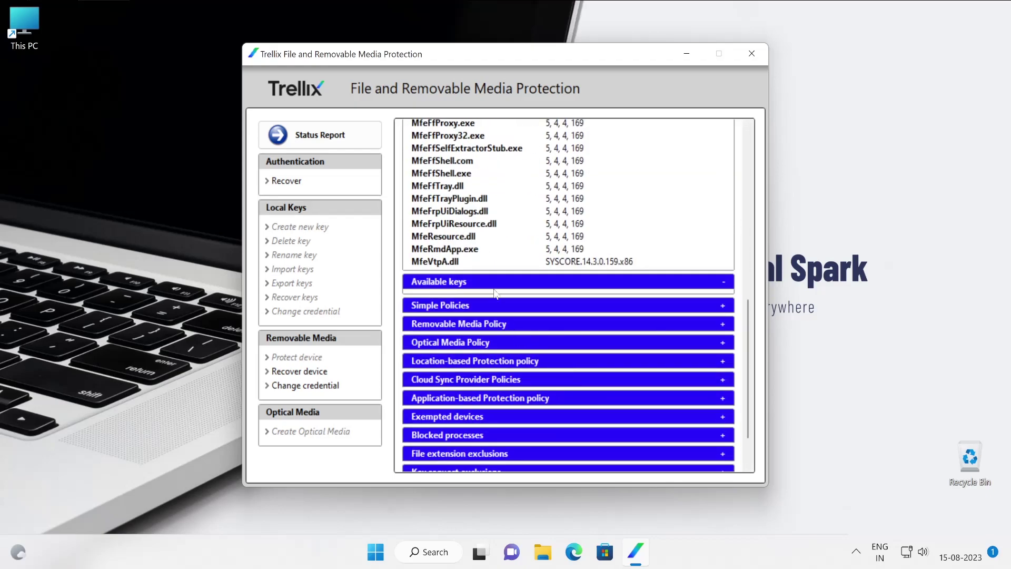
- Expand the removable media, optical, location, cloud sync, key request, password and smart card policy sections
left_click(511, 320)
left_click(489, 353)
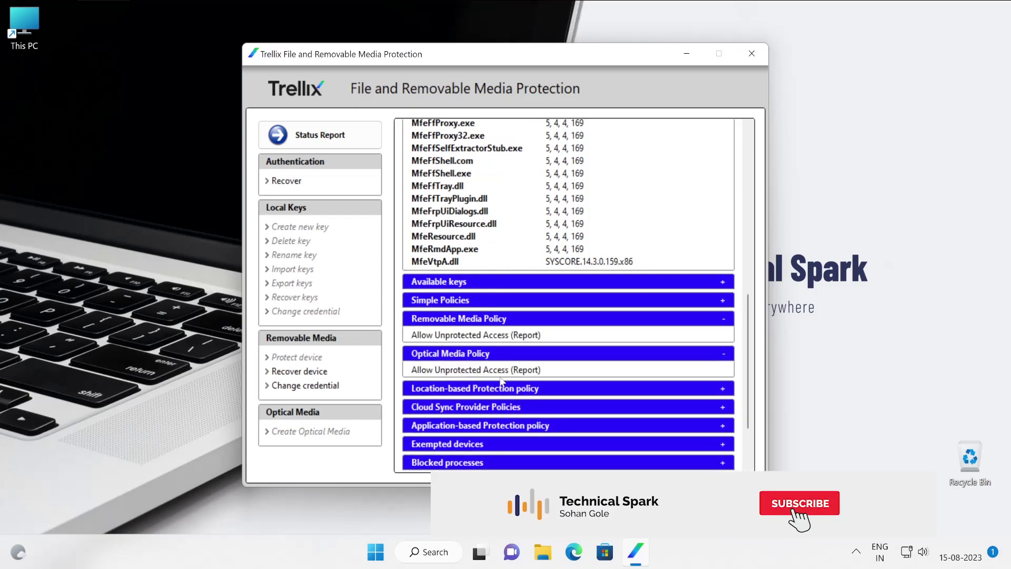
left_click(505, 388)
left_click(508, 413)
scroll(526, 403, "down", 3)
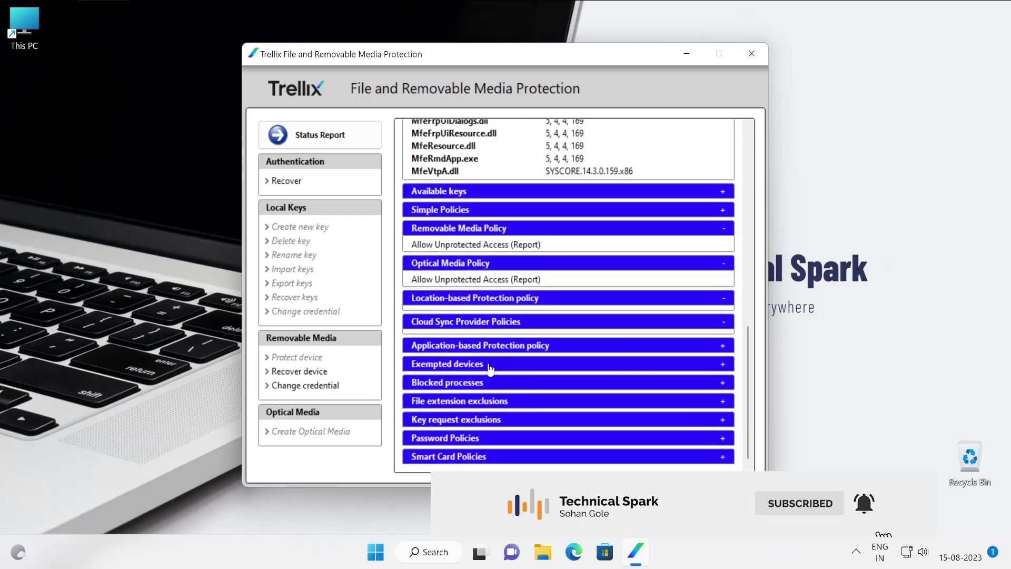
left_click(468, 403)
left_click(495, 383)
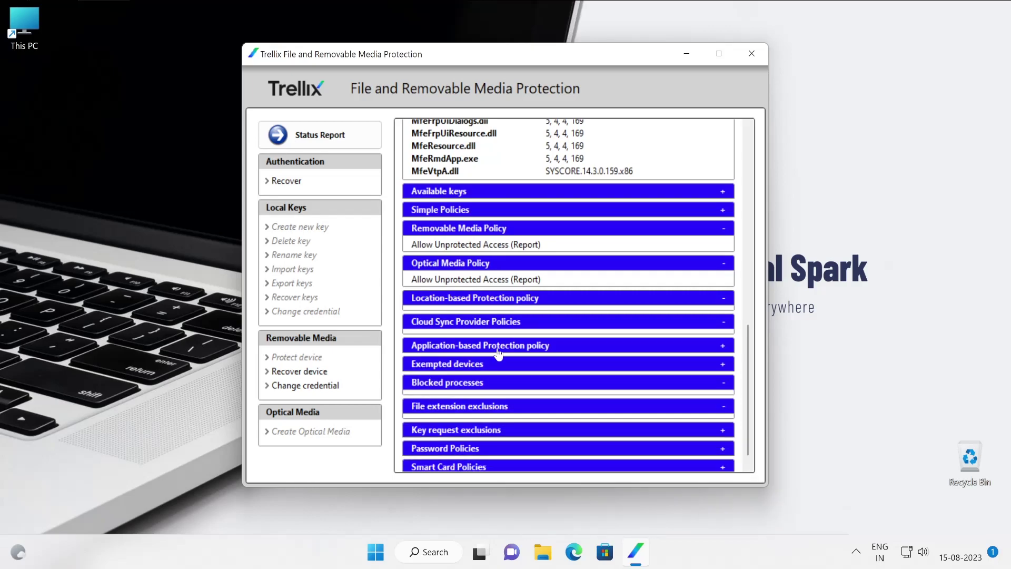
scroll(499, 363, "down", 1)
left_click(497, 372)
left_click(489, 399)
left_click(492, 421)
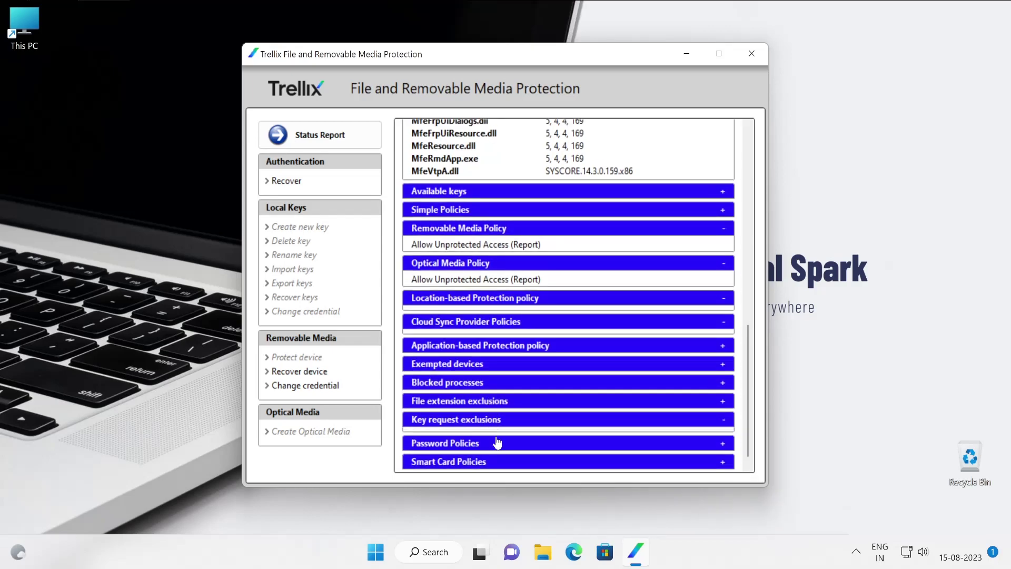
left_click(498, 444)
left_click(499, 466)
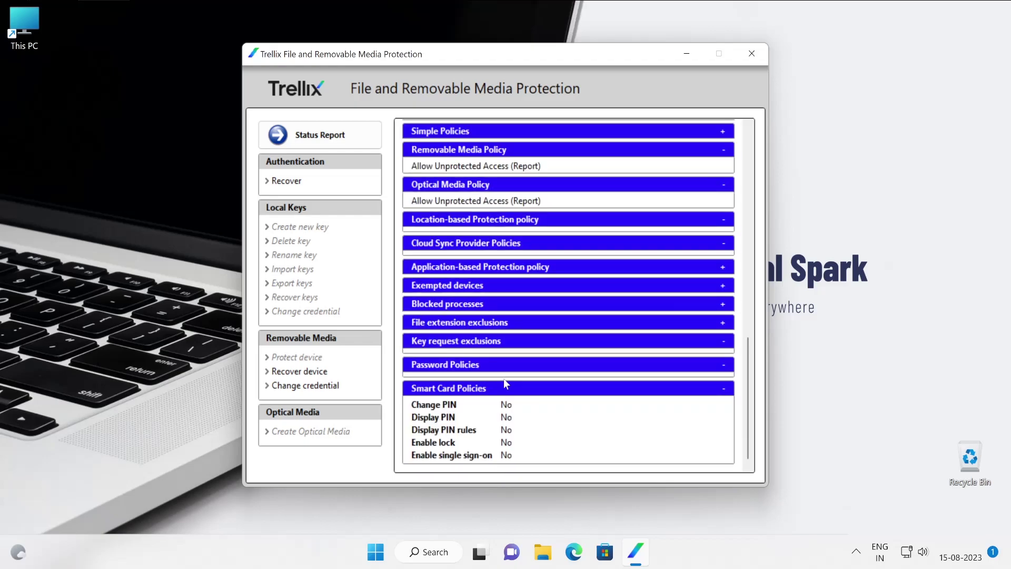
scroll(504, 378, "up", 15)
scroll(504, 378, "up", 3)
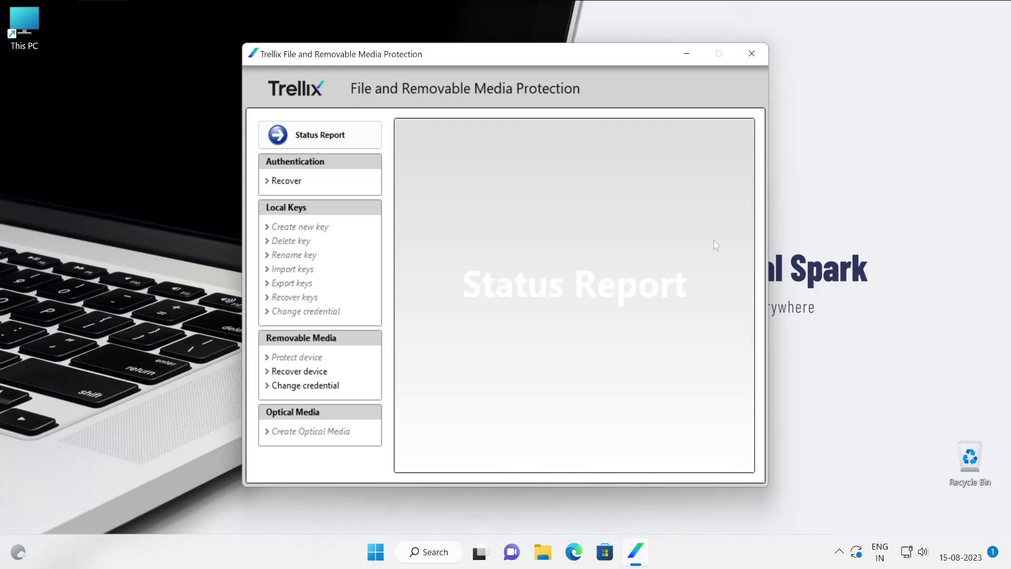
left_click(839, 551)
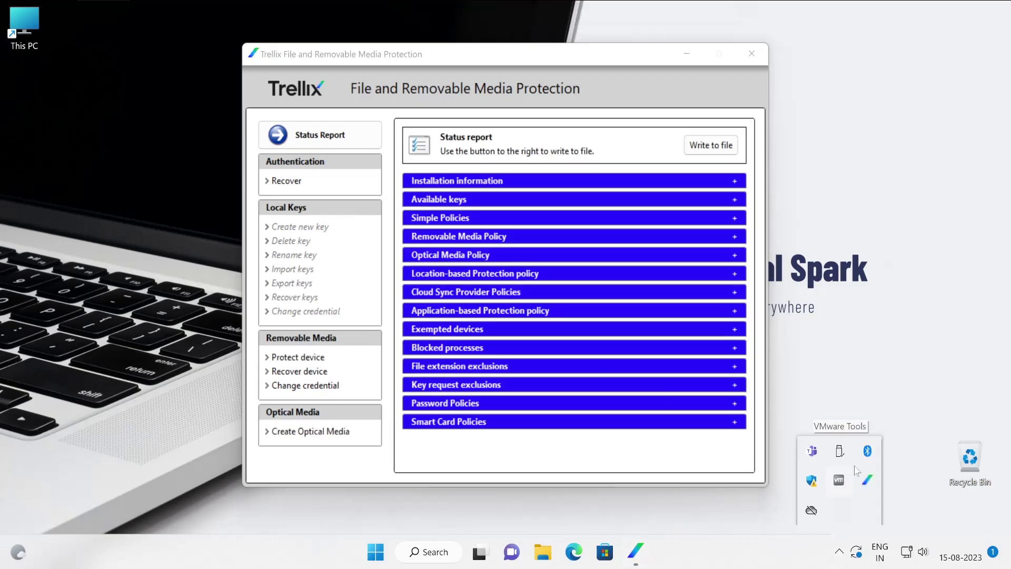
right_click(867, 479)
mouse_move(805, 408)
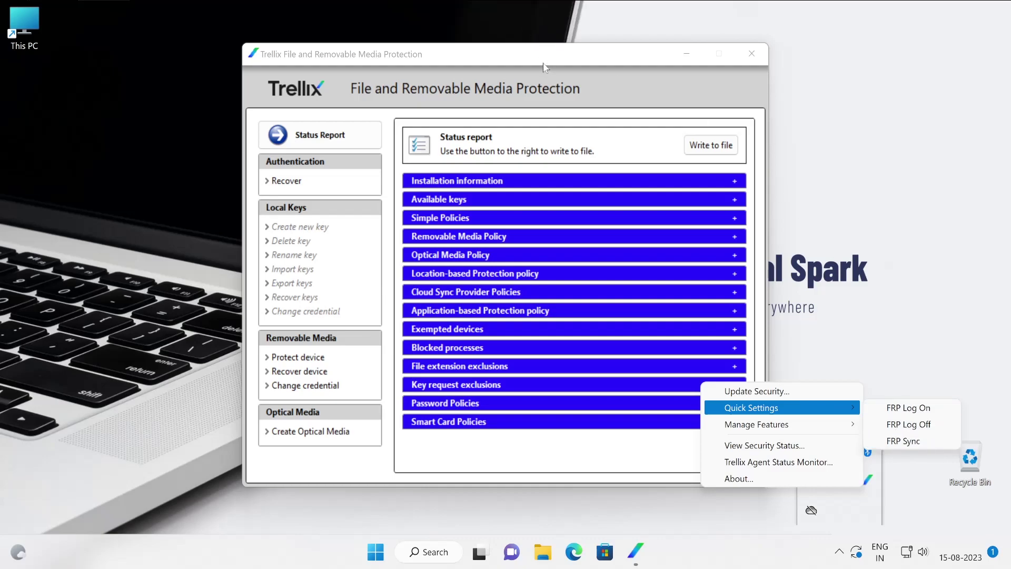
left_click(681, 97)
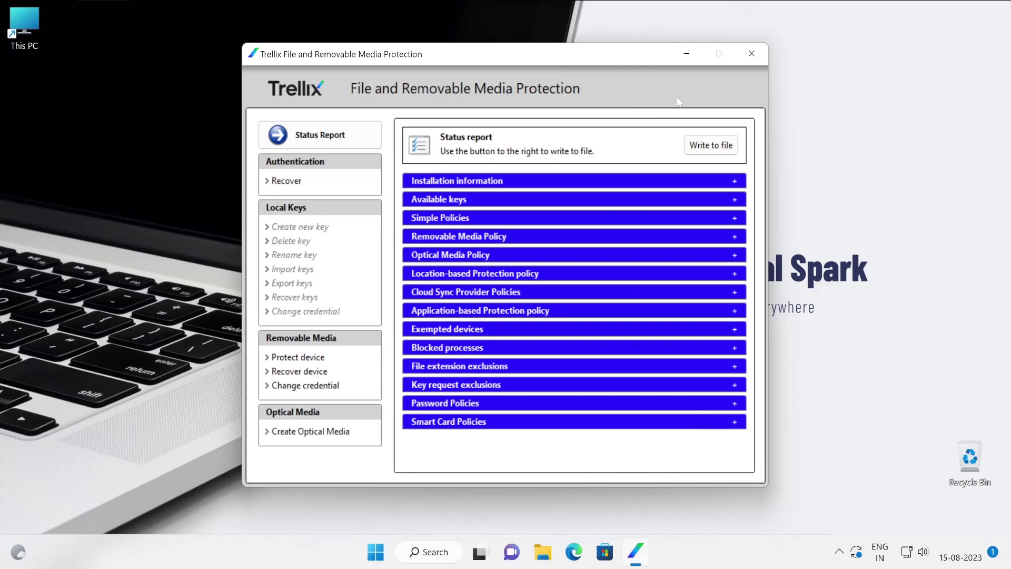